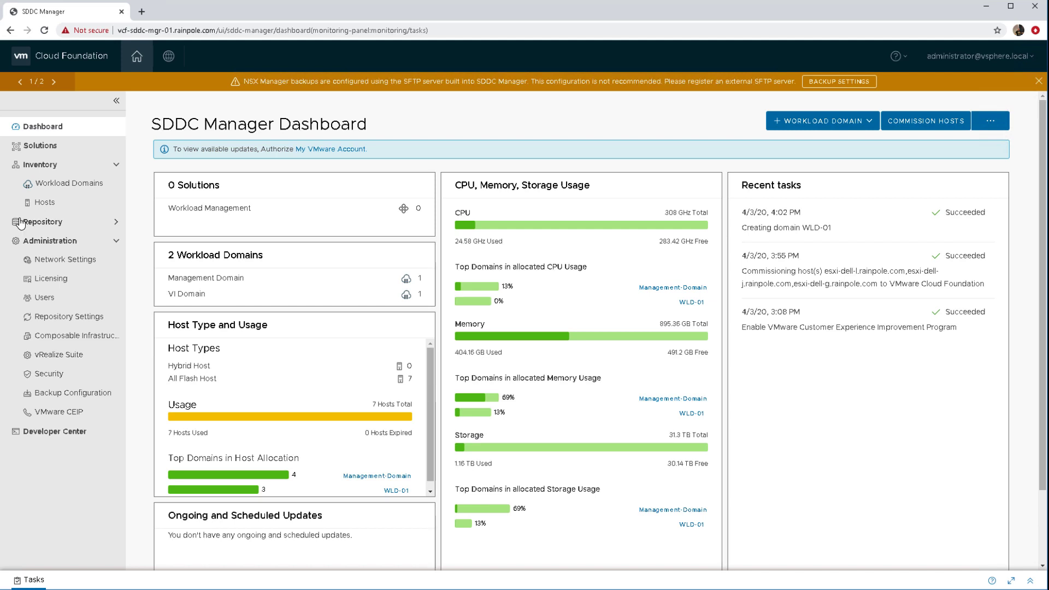
# Step: Go to Workload Domains in the inventory and open the WLD-01 domain summary
pyautogui.click(49, 186)
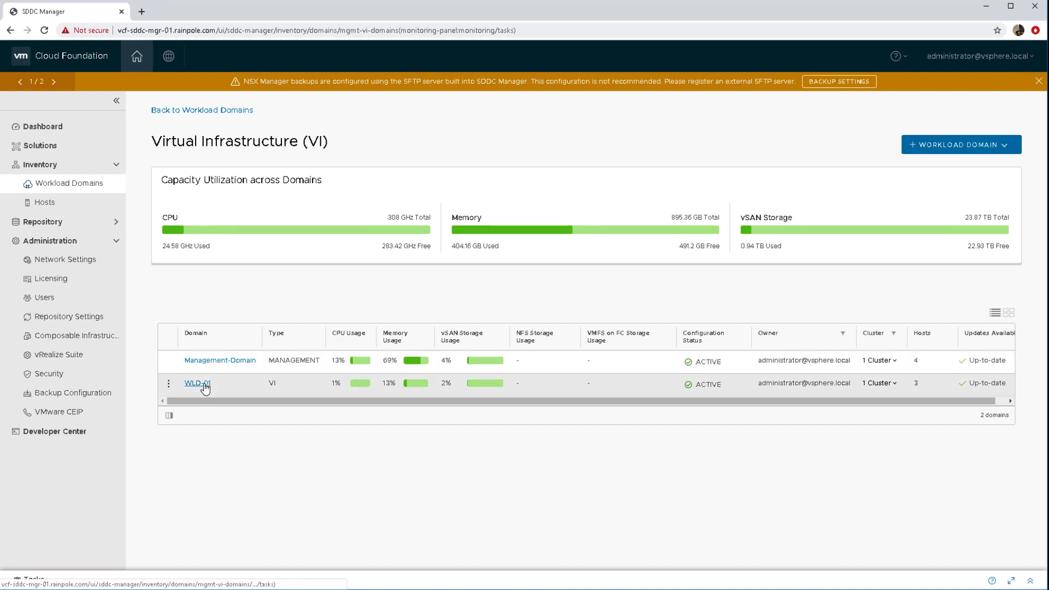
pyautogui.click(204, 384)
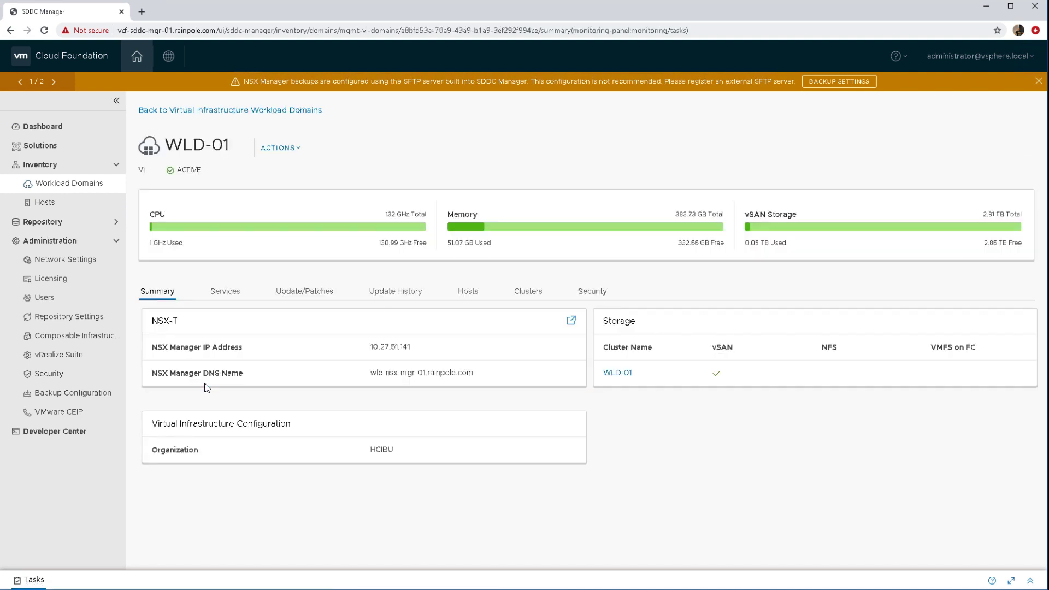
# Step: Choose Add Edge Cluster for WLD-01, select all prerequisites, and begin the wizard
pyautogui.click(295, 151)
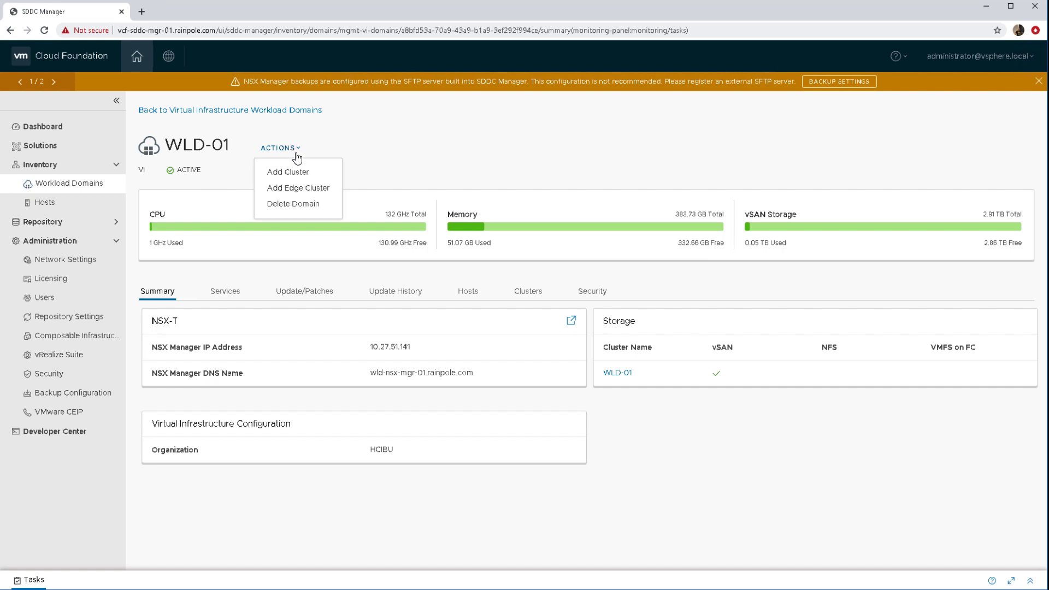
pyautogui.click(301, 191)
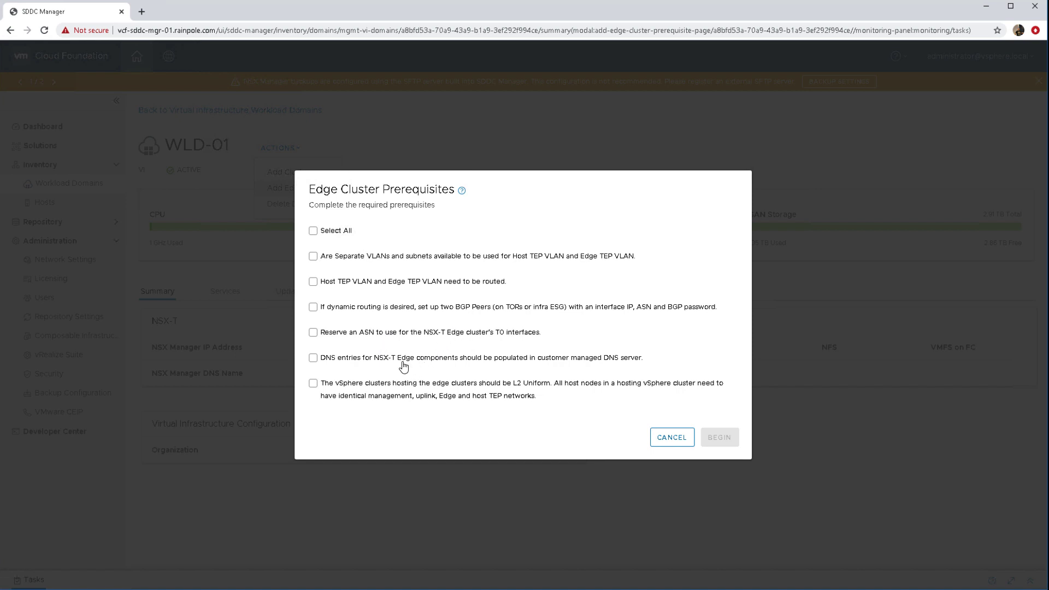
pyautogui.click(313, 231)
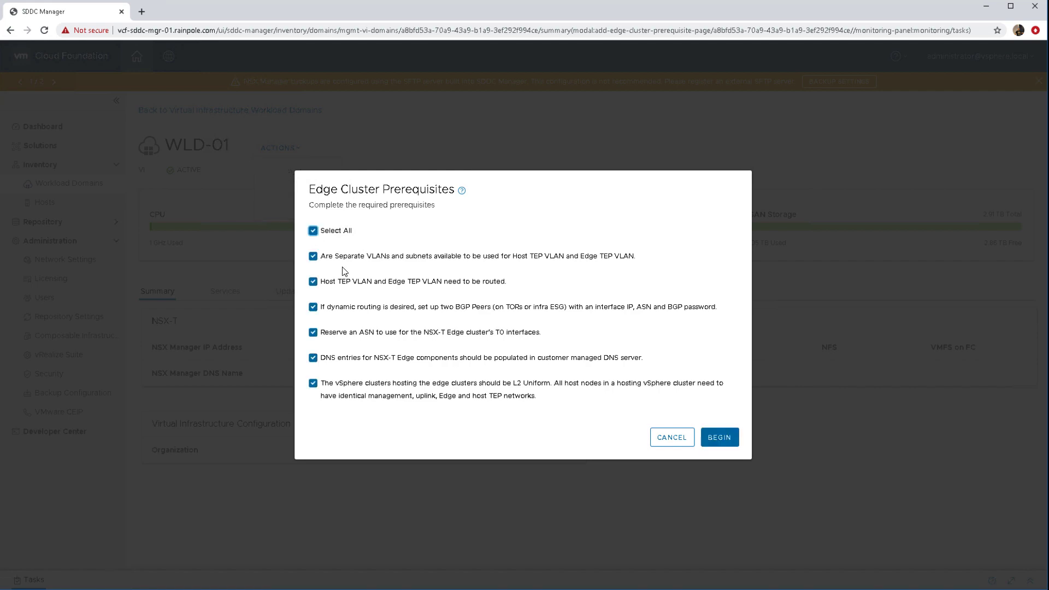
pyautogui.click(717, 443)
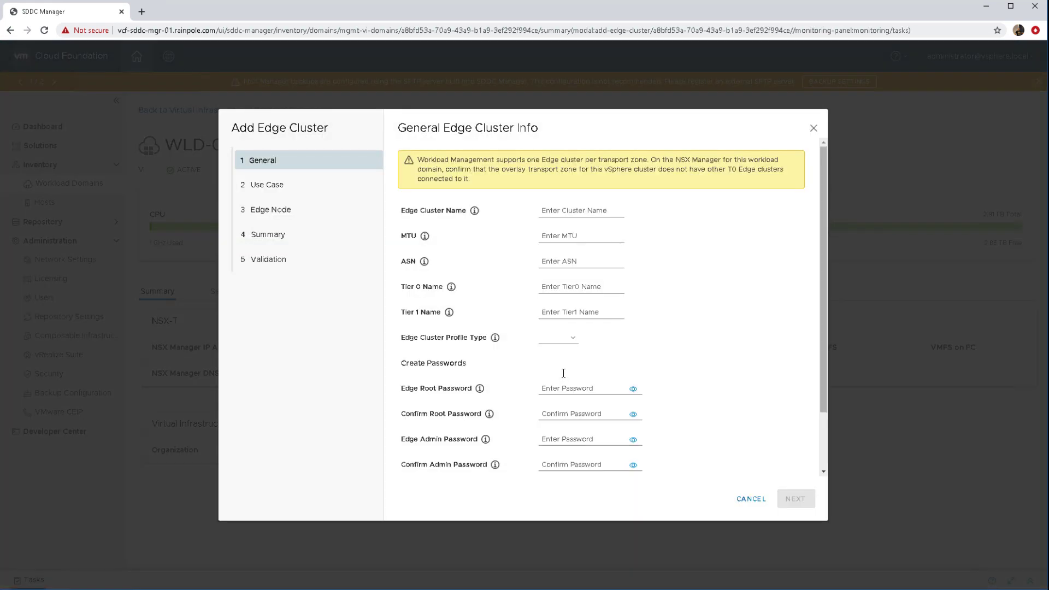
# Step: Enter edge cluster name edge-cluster, MTU 9000, ASN 5600, and tier names T0 and T1
pyautogui.click(560, 211)
pyautogui.write('edge-cluster')
pyautogui.press('Tab')
pyautogui.write('9000')
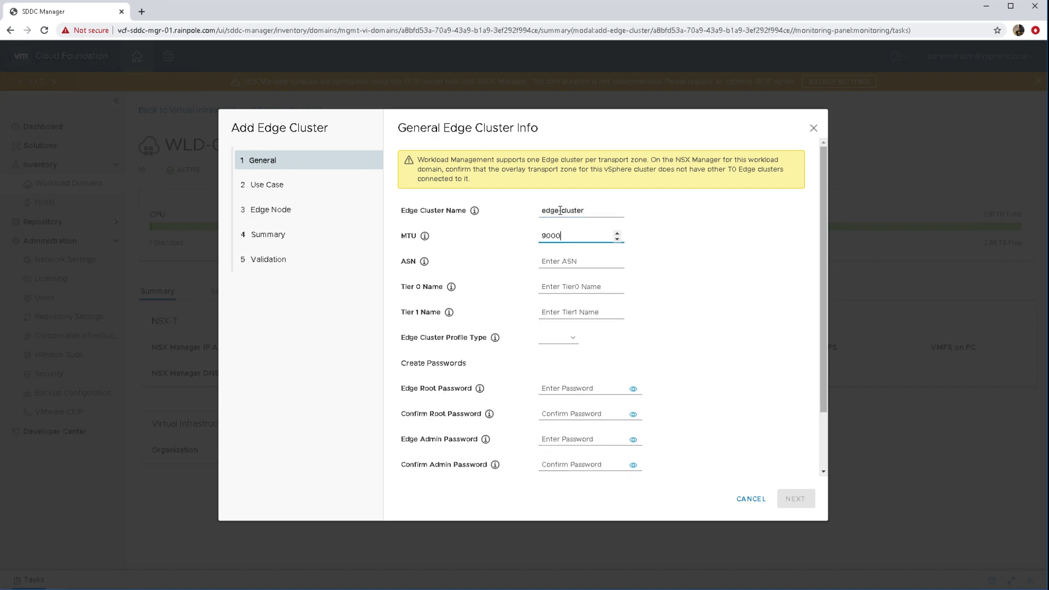
pyautogui.press('Tab')
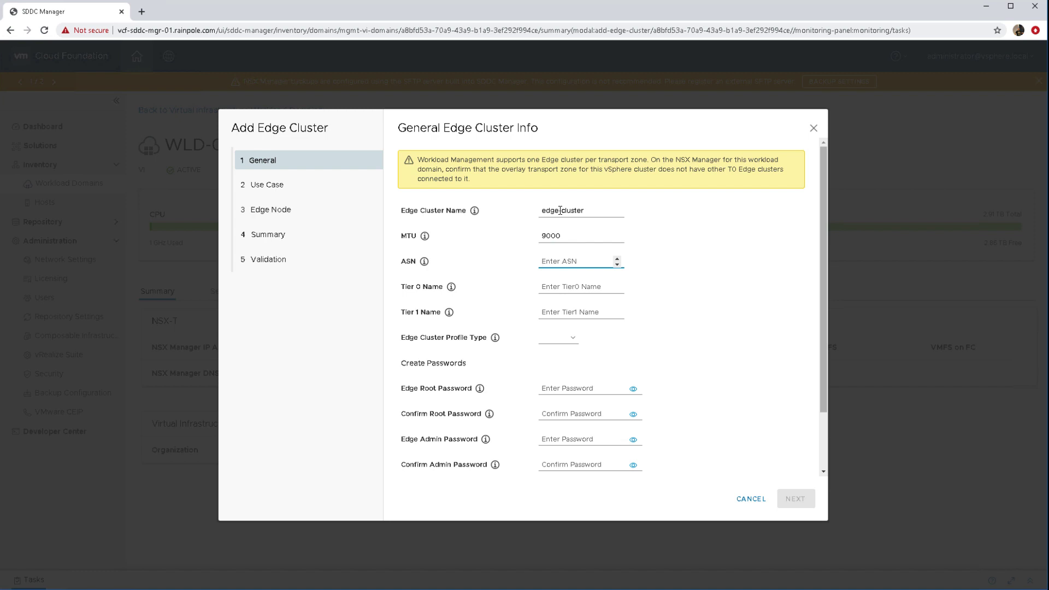
pyautogui.write('5600')
pyautogui.press('Tab')
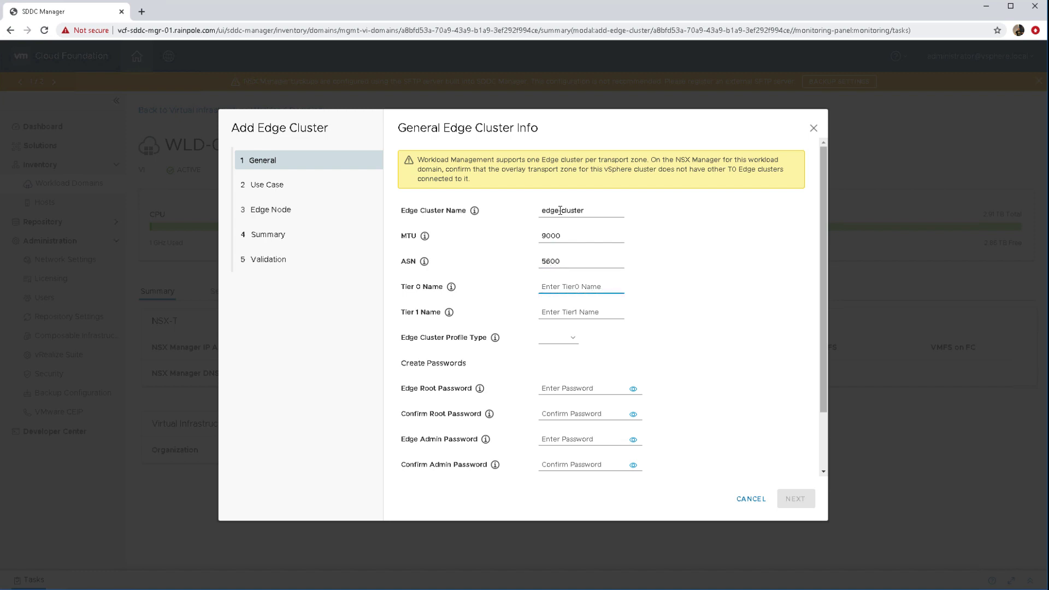
pyautogui.write('T0')
pyautogui.press('Tab')
pyautogui.write('T')
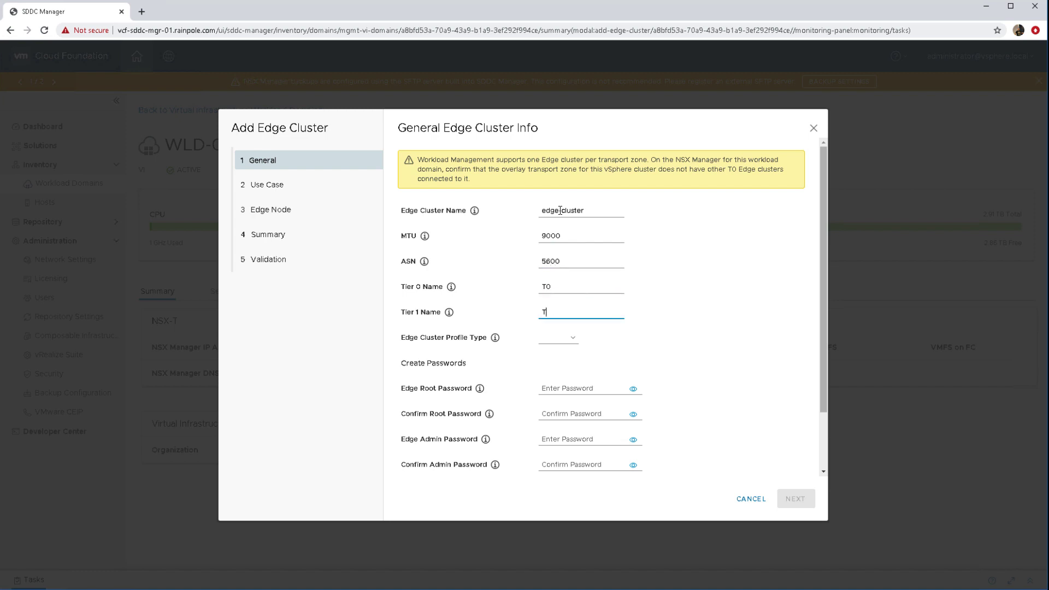
pyautogui.write('1')
pyautogui.press('Tab')
# Step: Set the Edge Cluster Profile Type to Default and show the root password field
pyautogui.click(574, 340)
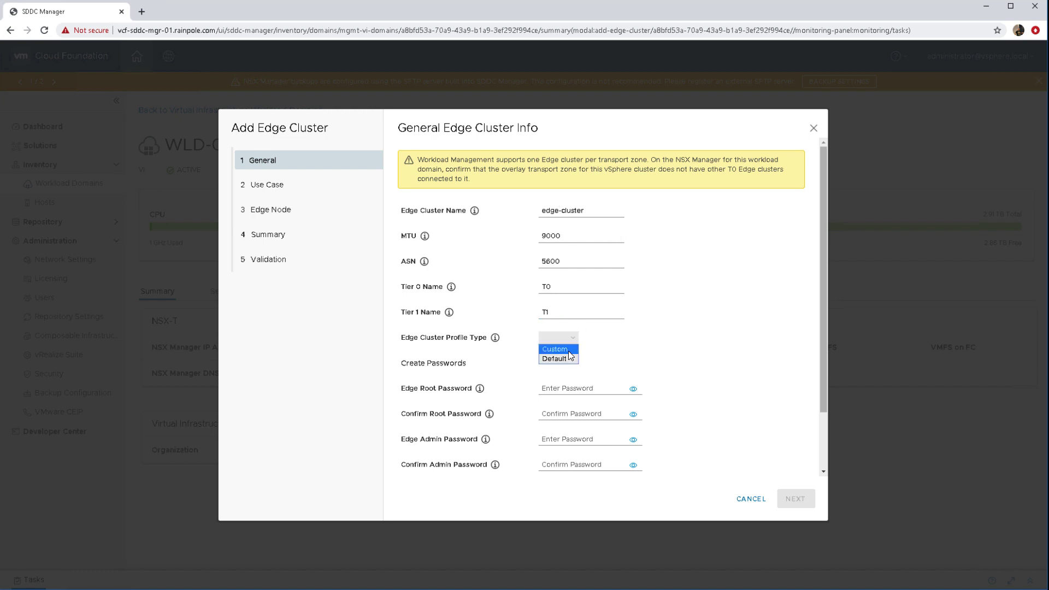
pyautogui.click(568, 359)
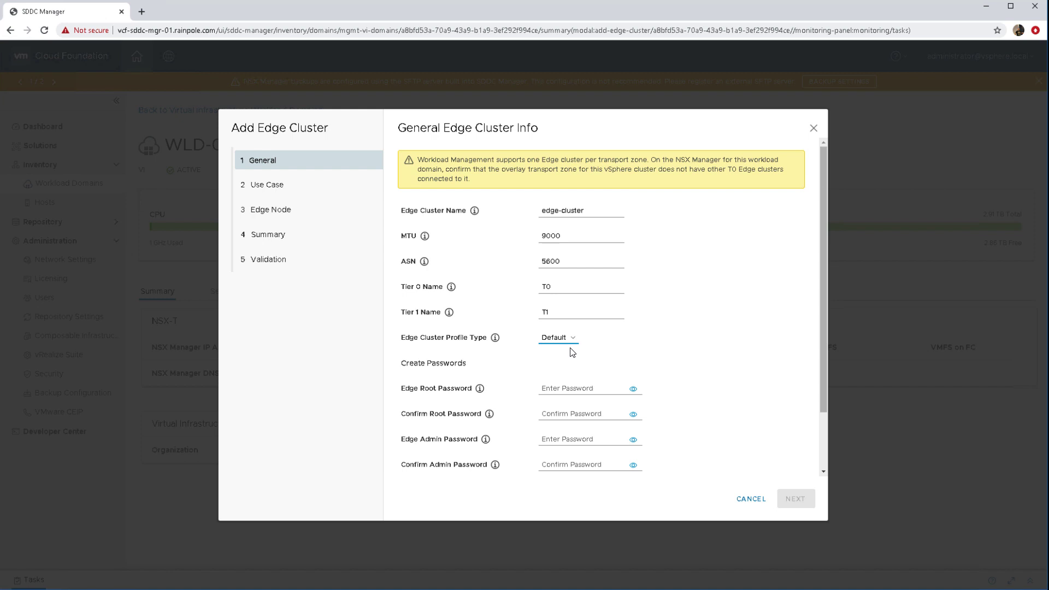
pyautogui.click(573, 339)
pyautogui.click(569, 349)
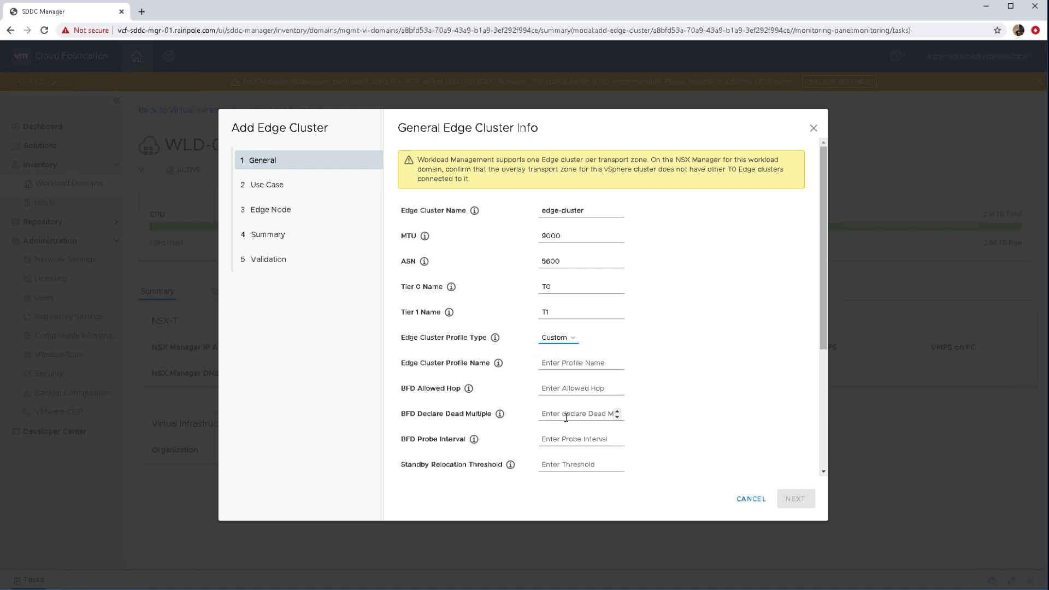
pyautogui.click(563, 339)
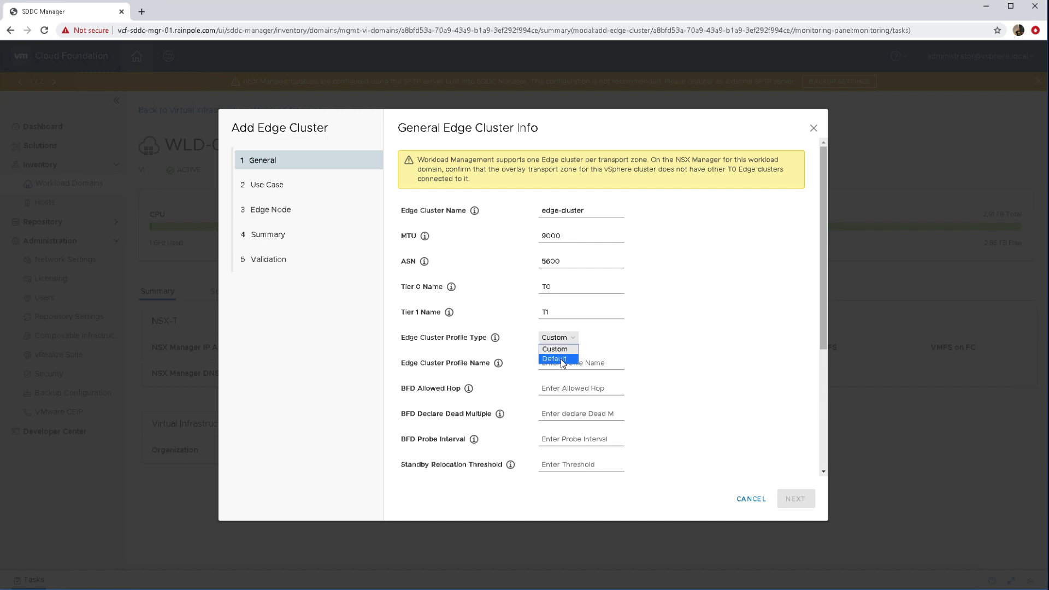
pyautogui.click(562, 359)
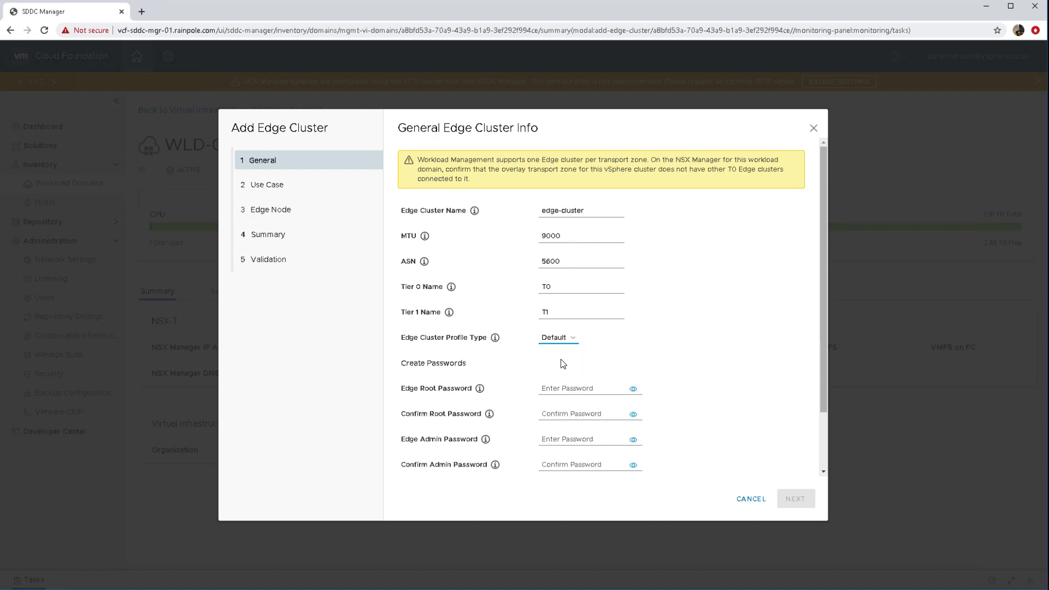
pyautogui.click(633, 388)
# Step: Paste matching root, admin and audit passwords with confirmations, then continue to Specify Use Case
pyautogui.click(580, 388)
pyautogui.hotkey('ctrl', 'v')
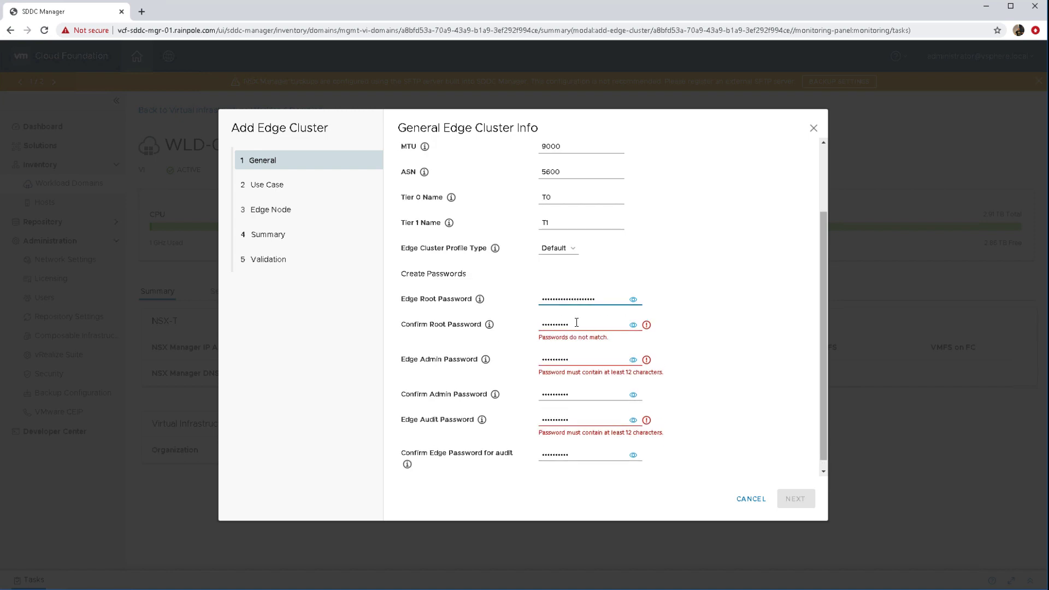
pyautogui.click(592, 326)
pyautogui.hotkey('ctrl', 'v')
pyautogui.click(584, 351)
pyautogui.hotkey('ctrl', 'v')
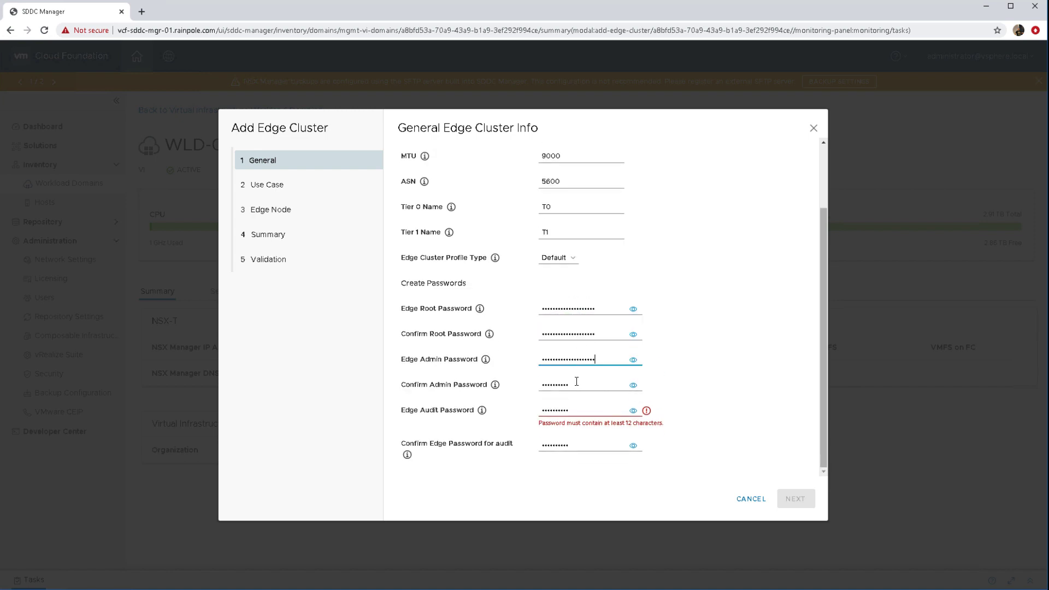
pyautogui.click(579, 377)
pyautogui.hotkey('ctrl', 'v')
pyautogui.click(576, 413)
pyautogui.hotkey('ctrl', 'v')
pyautogui.click(582, 443)
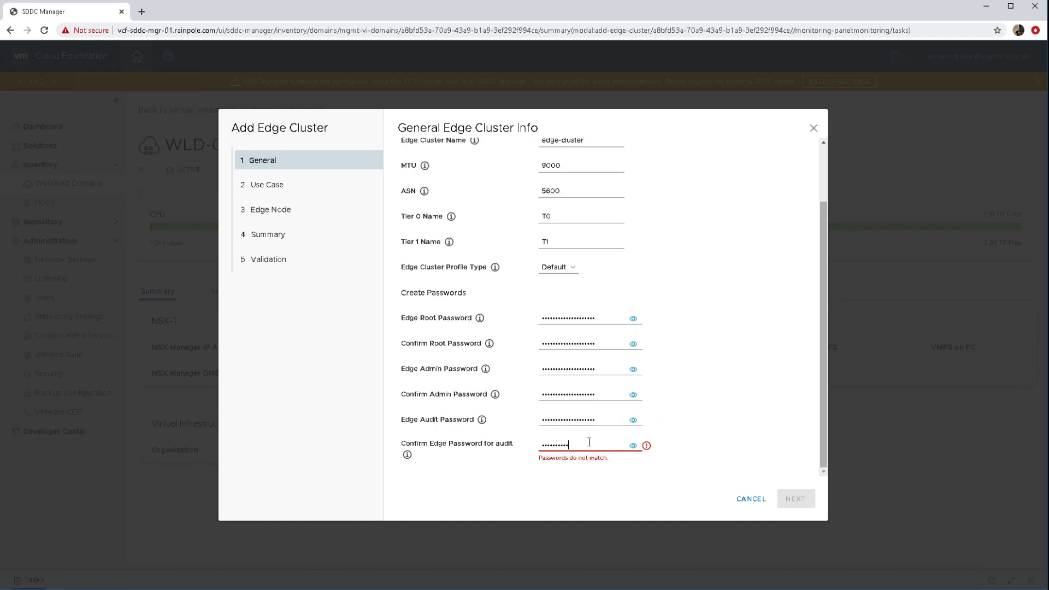
pyautogui.hotkey('ctrl', 'v')
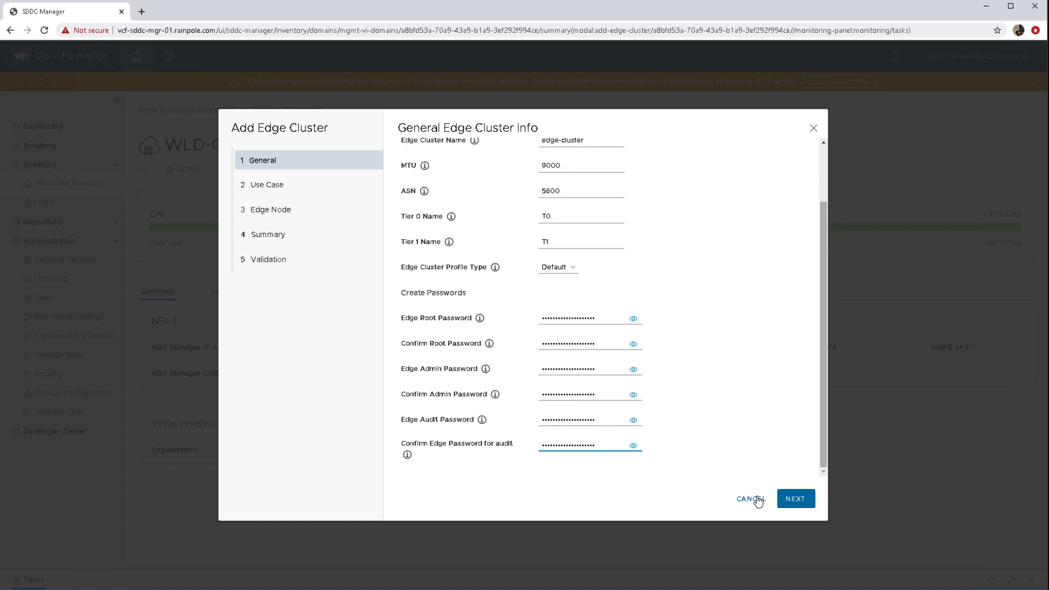
pyautogui.click(792, 499)
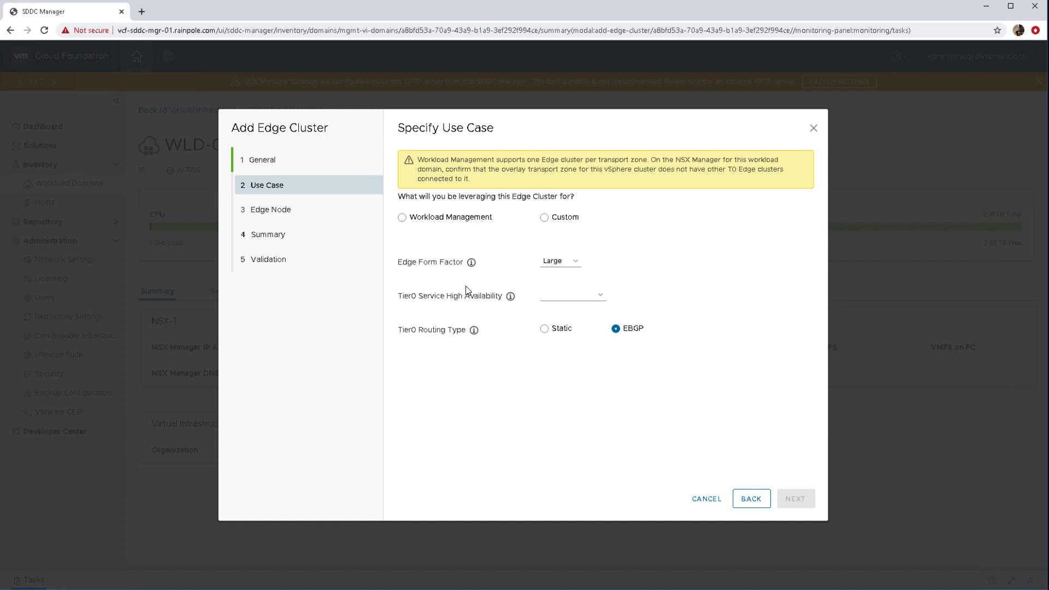
# Step: Select the Workload Management use case, keeping Large form factor, with Static Tier0 routing
pyautogui.click(544, 219)
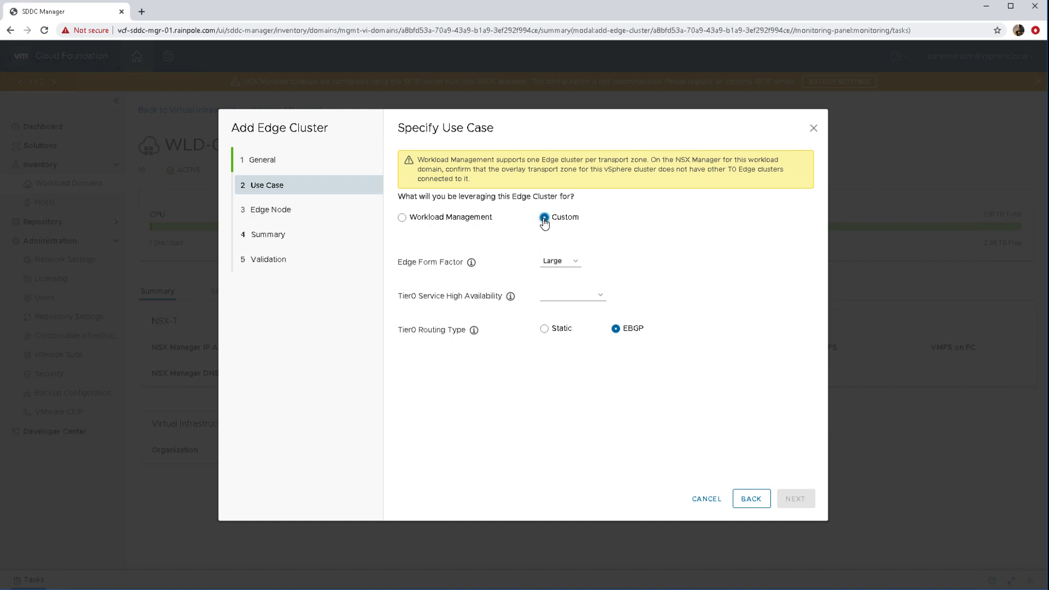
pyautogui.click(574, 262)
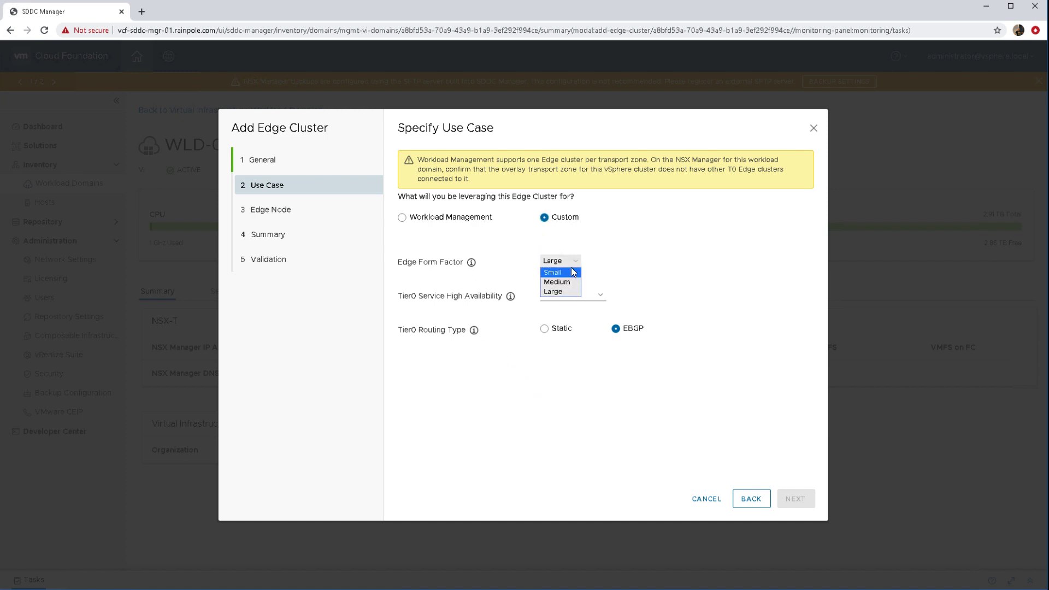
pyautogui.click(557, 245)
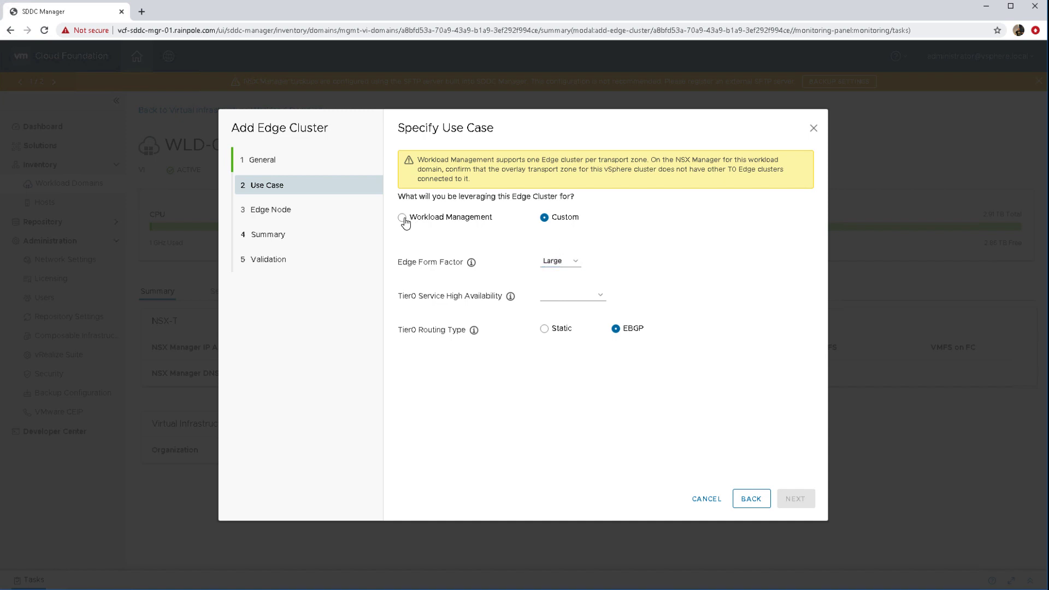
pyautogui.click(403, 218)
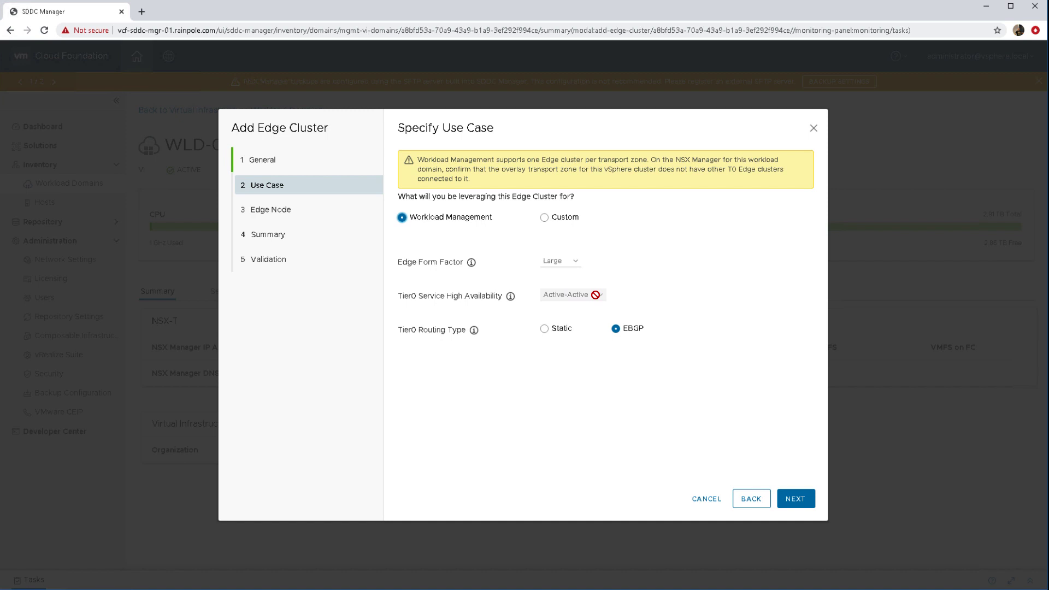
pyautogui.click(544, 330)
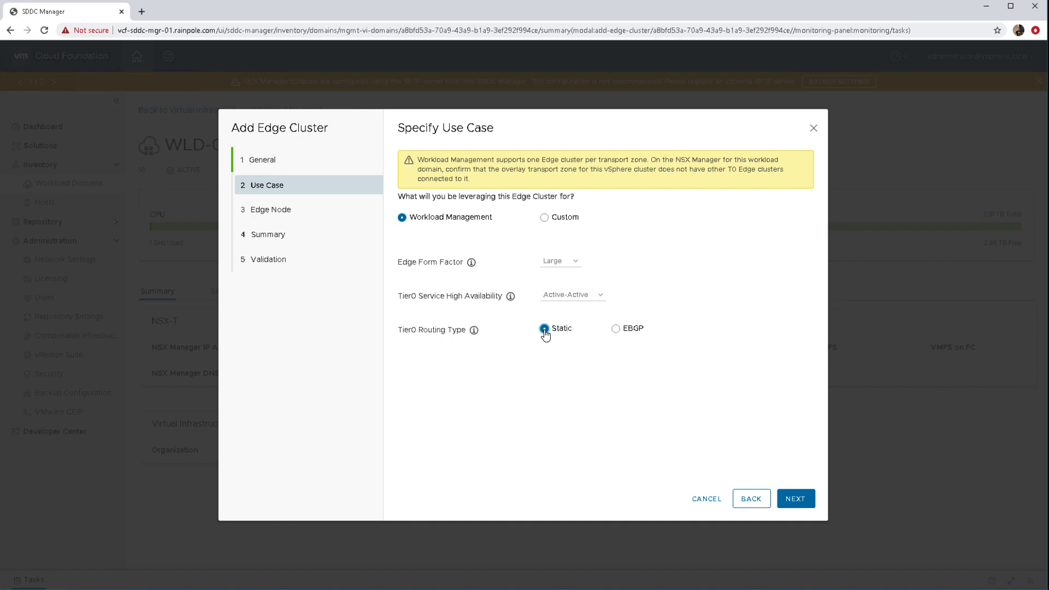
# Step: Name the first edge node wld-nsx-edge-1.rainpole.com with management IP 10.27.51.251/24, gateway 10.27.51.254
pyautogui.click(795, 497)
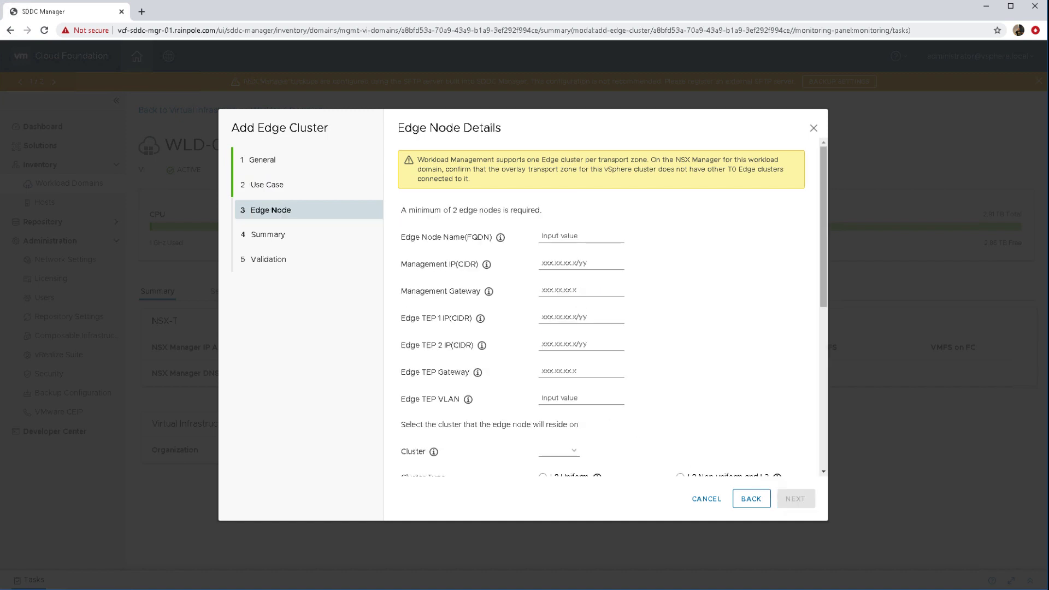
pyautogui.click(572, 234)
pyautogui.write('wld-nsx')
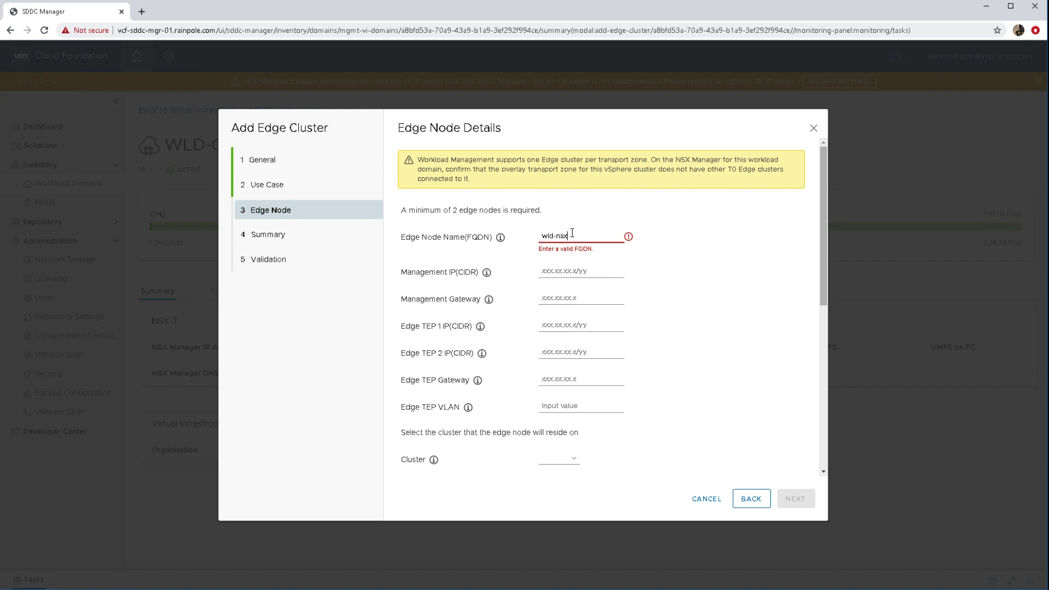
pyautogui.write('-edge-1.rainpole.')
pyautogui.press('Tab')
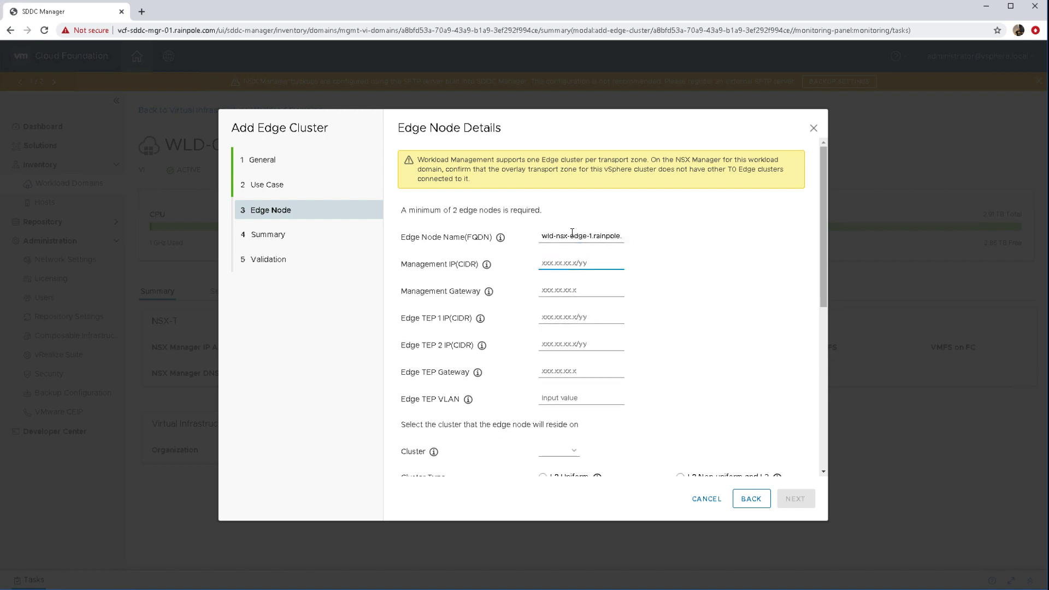
pyautogui.write('10.27.51.251/24')
pyautogui.press('Tab')
pyautogui.write('1')
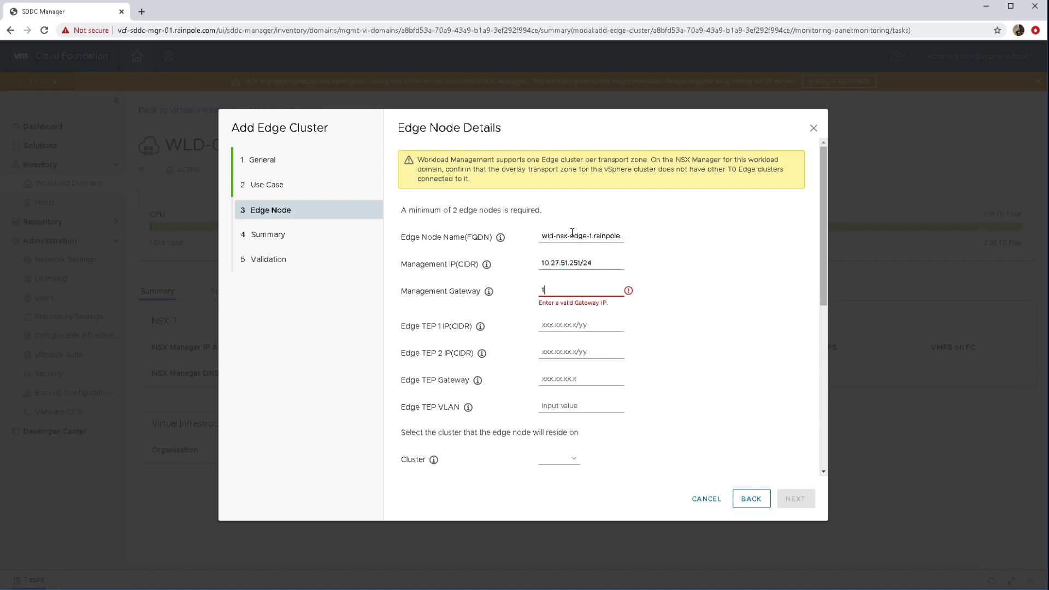
pyautogui.write('0.27.51.254')
# Step: Set TEP IPs 147.80.0.150/24 and 147.80.0.151/24, gateway 147.80.0.1, VLAN 80, and cluster WLD-01
pyautogui.press('Tab')
pyautogui.write('1')
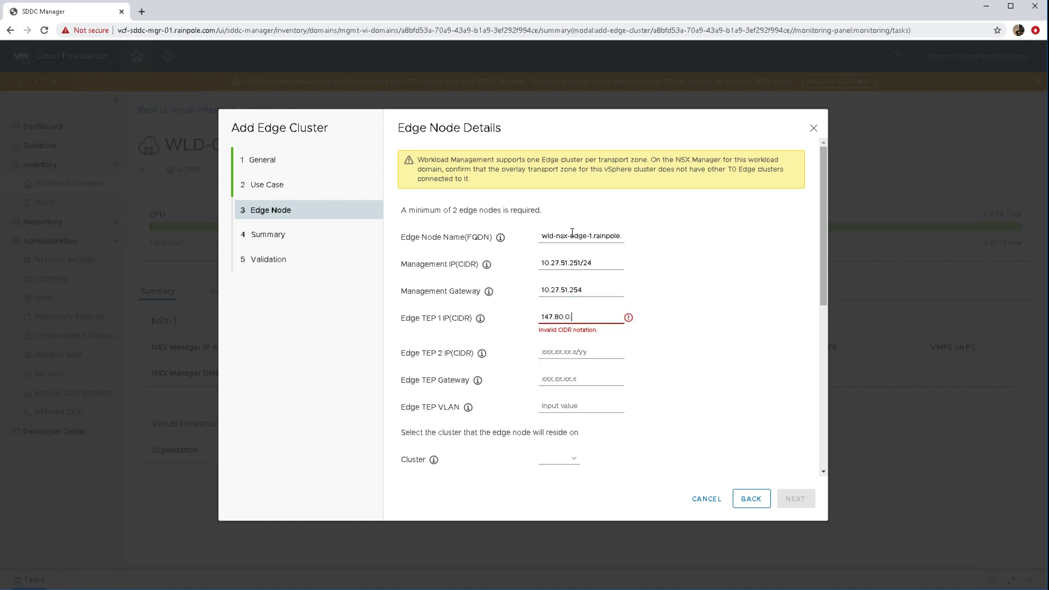
pyautogui.write('47.80.0.150/24')
pyautogui.press('Tab')
pyautogui.write('147')
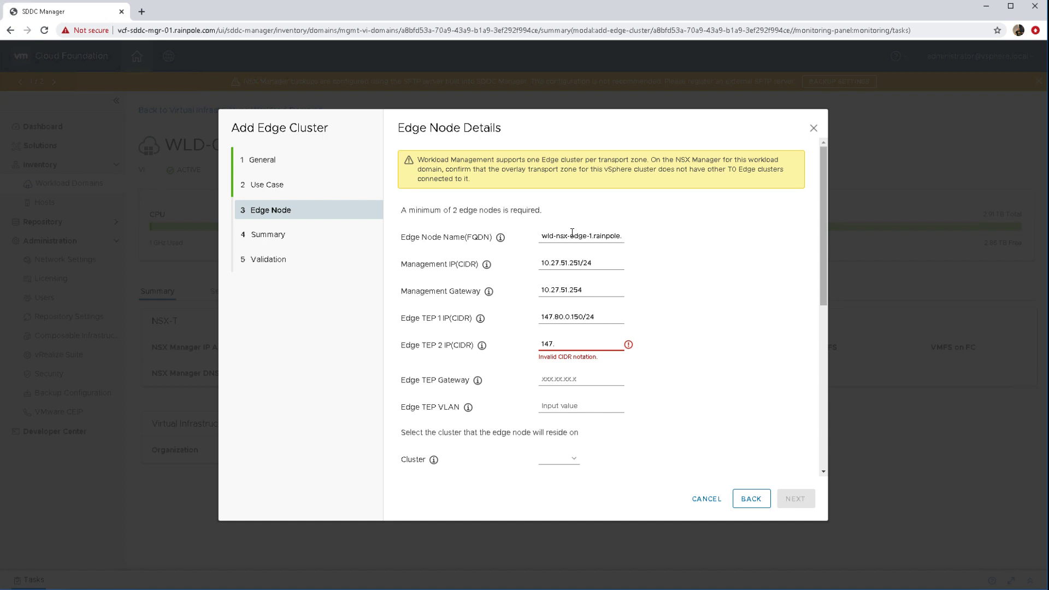
pyautogui.write('.80.0.151/24')
pyautogui.press('Tab')
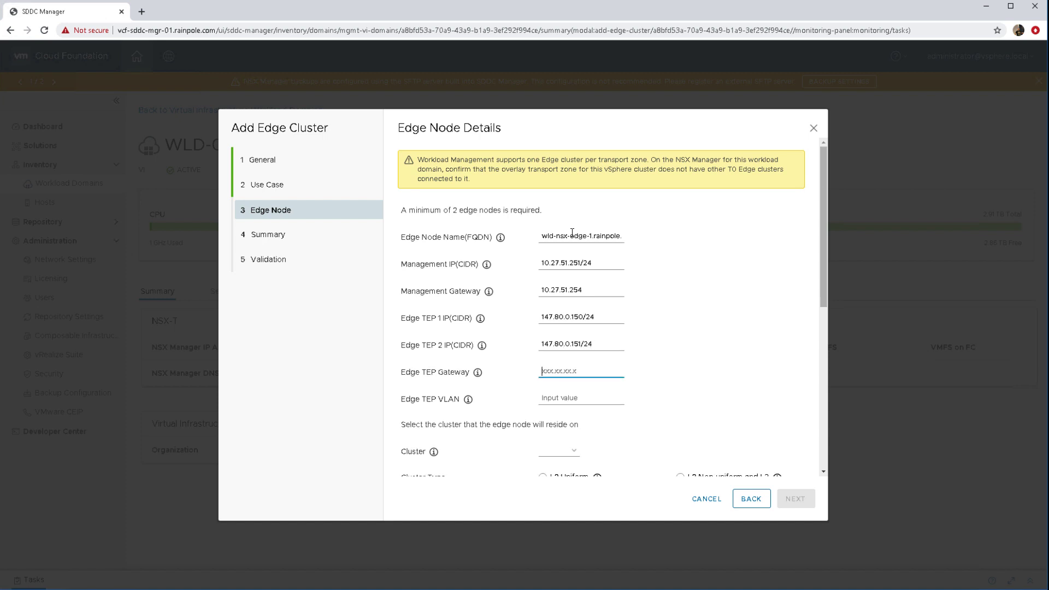
pyautogui.write('147.80.0.1')
pyautogui.press('Tab')
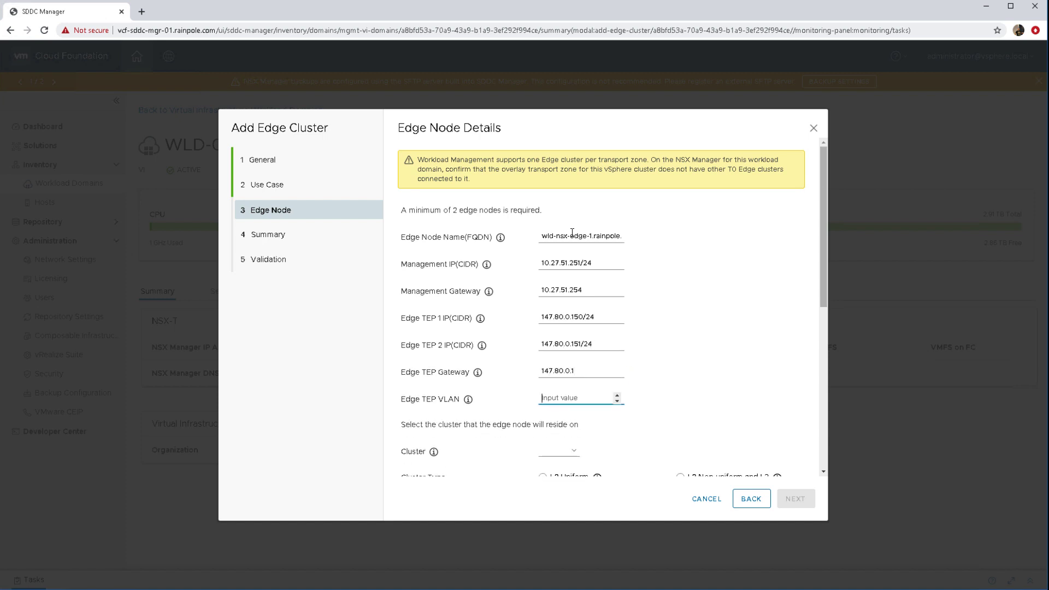
pyautogui.write('80')
pyautogui.press('Tab')
pyautogui.click(572, 451)
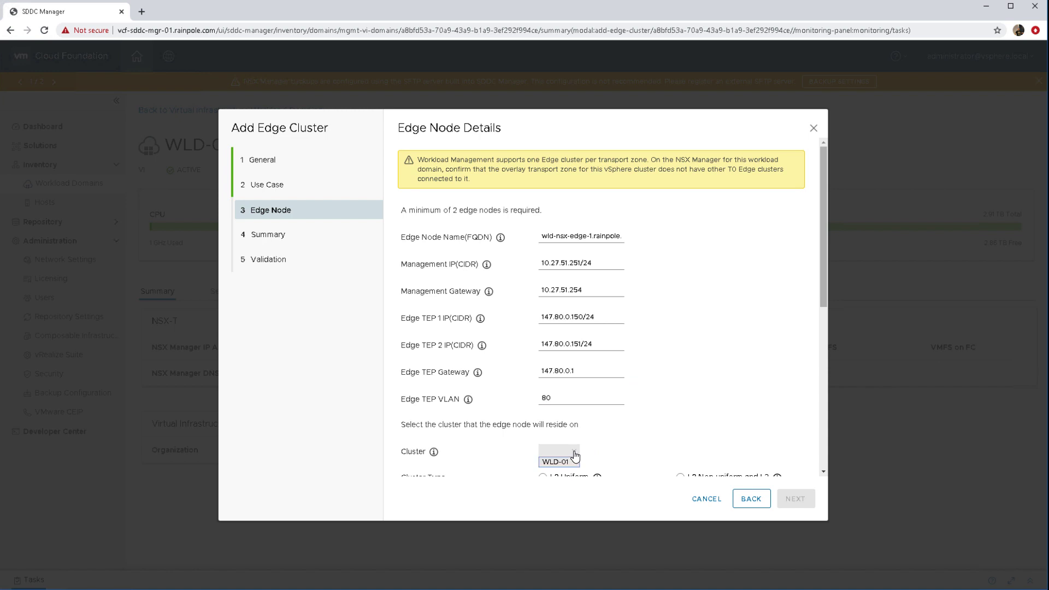
pyautogui.click(568, 464)
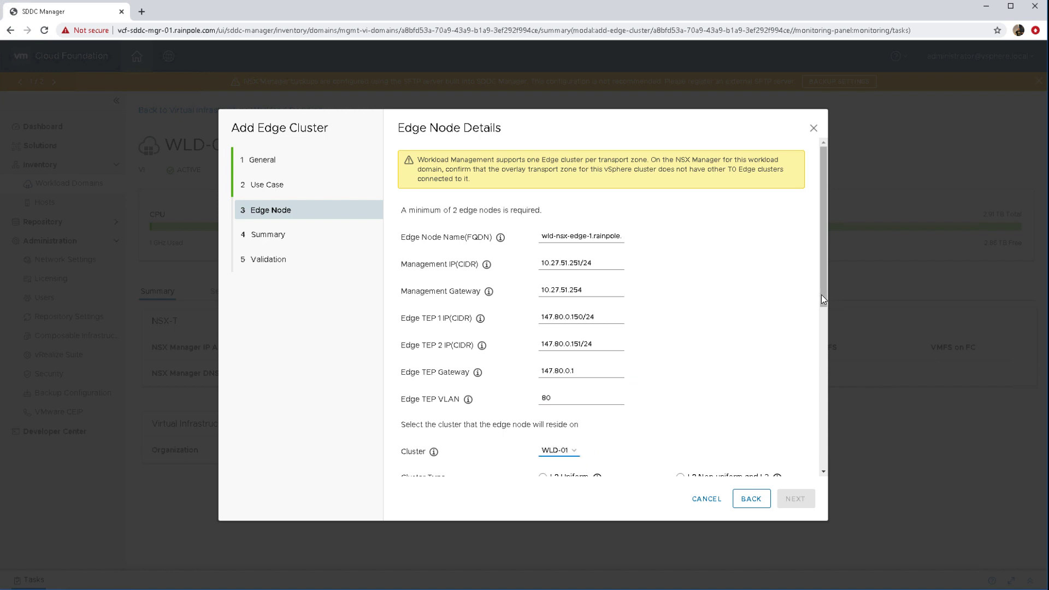
# Step: Choose L2 Uniform with uplinks VLAN 51 at 10.27.51.145/24 and VLAN 50 at 192.50.0.145/24
pyautogui.moveTo(823, 297); pyautogui.dragTo(822, 397)
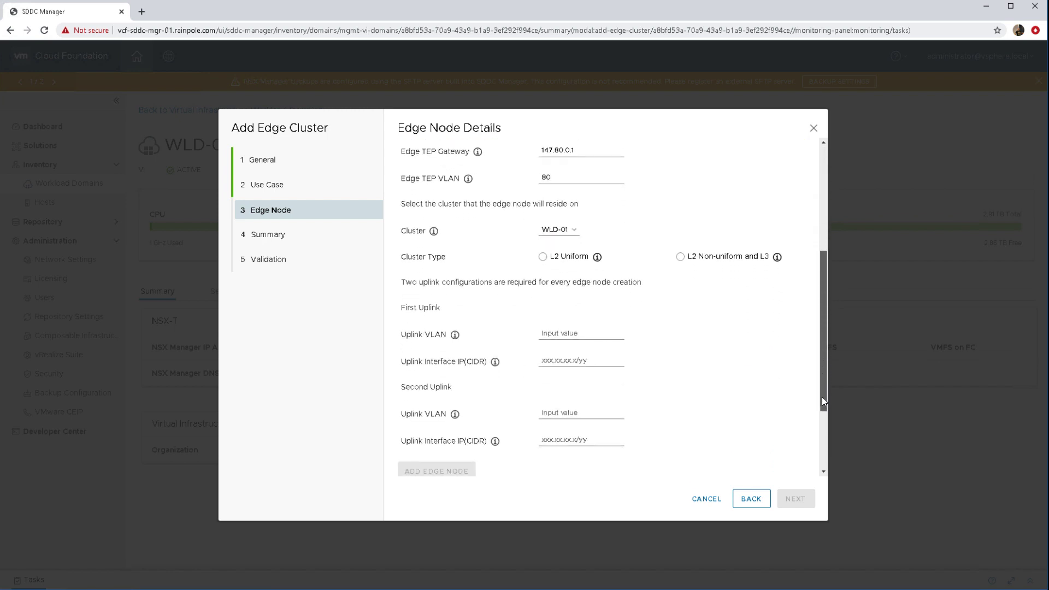
pyautogui.click(543, 257)
pyautogui.click(555, 334)
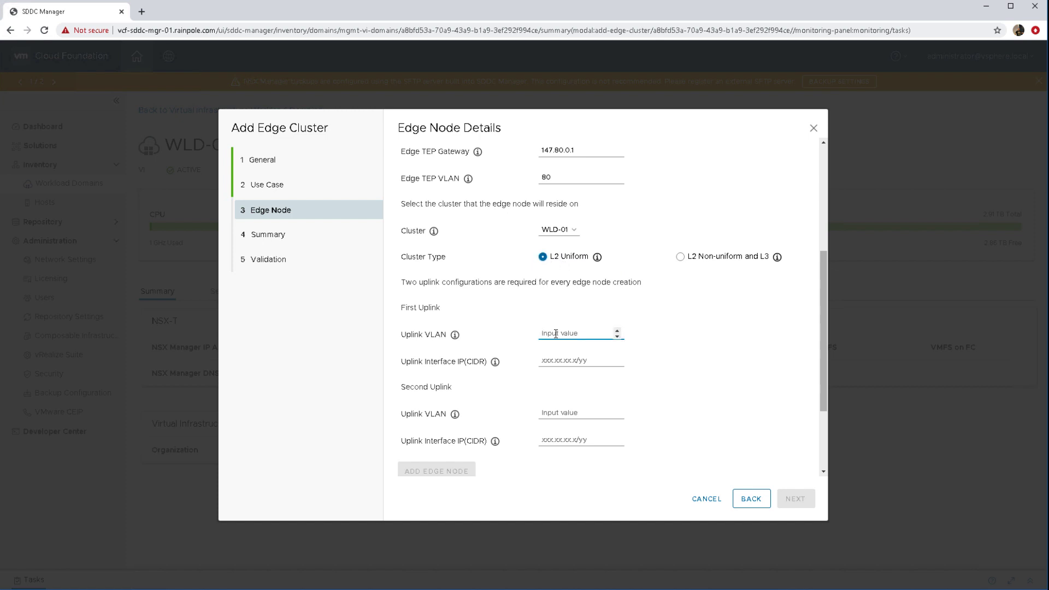
pyautogui.write('51')
pyautogui.click(549, 361)
pyautogui.write('10.27.51.145/24')
pyautogui.press('Tab')
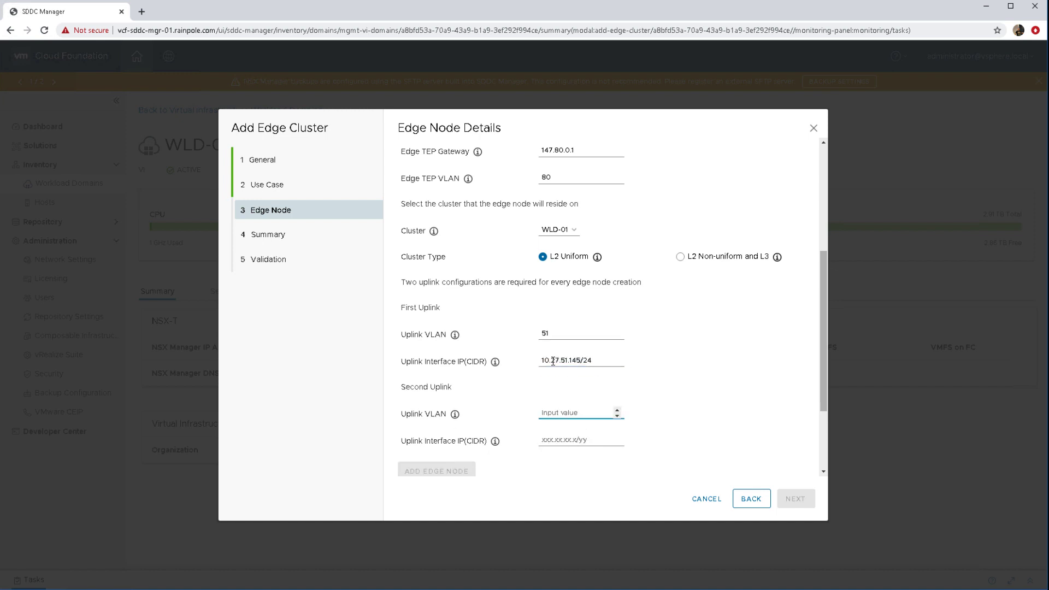
pyautogui.write('50')
pyautogui.press('Tab')
pyautogui.write('192.50.0')
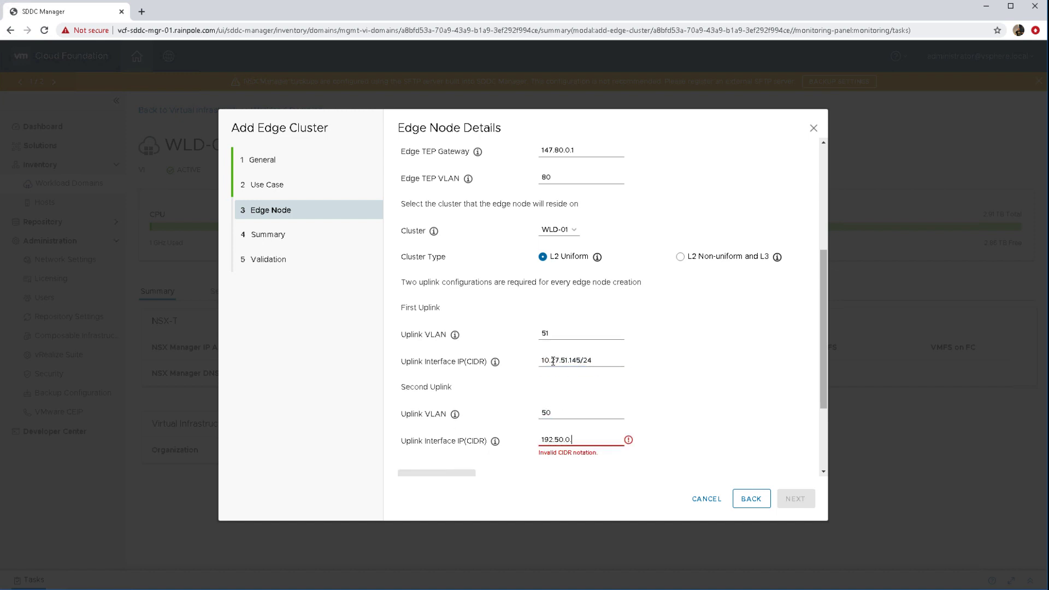
pyautogui.write('.145/24')
pyautogui.scroll(-3, 825, 458)
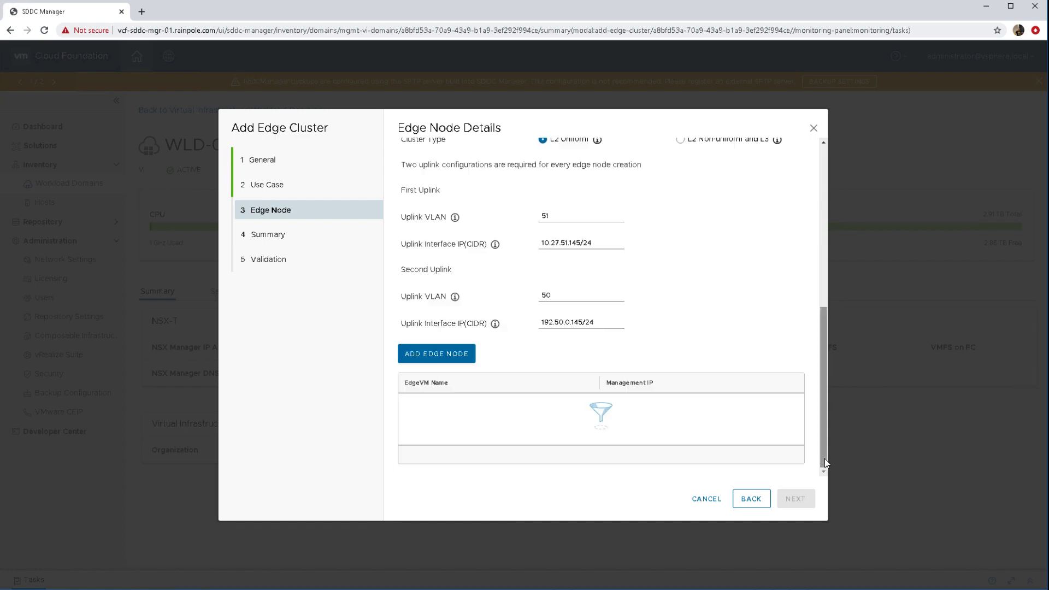
# Step: Add the first node, then enter wld-nsx-edge-2.rainpole.com with IP 10.27.51.253/24, gateway 10.27.51.254
pyautogui.click(460, 354)
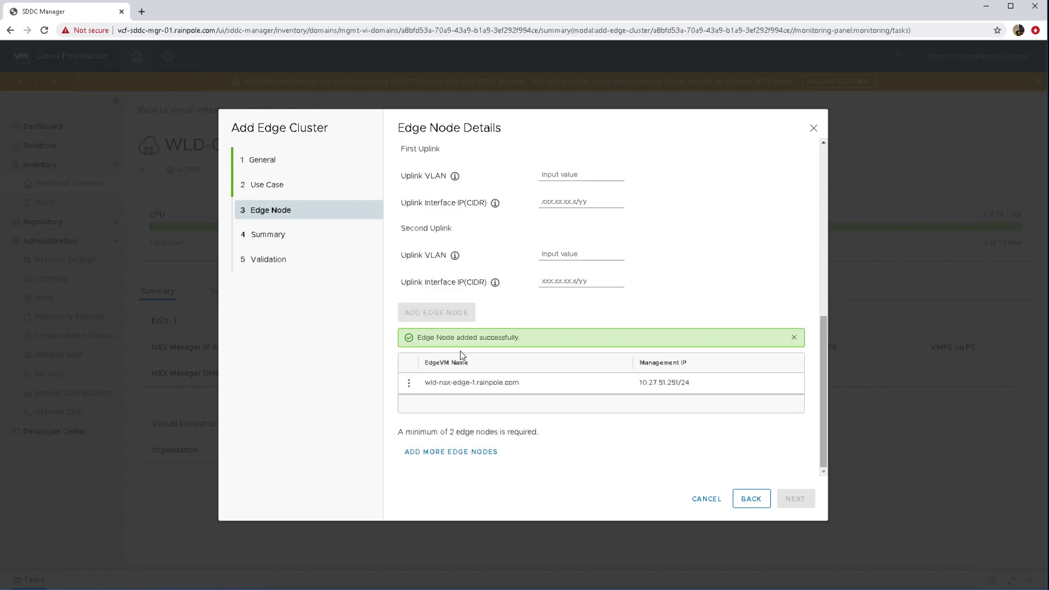
pyautogui.moveTo(826, 336); pyautogui.dragTo(824, 166)
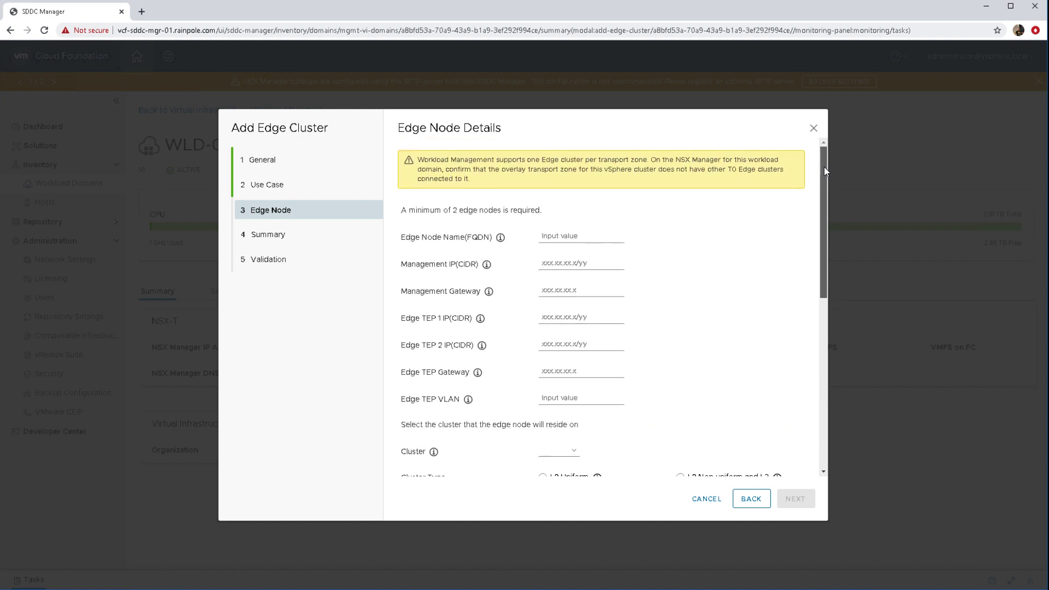
pyautogui.click(551, 232)
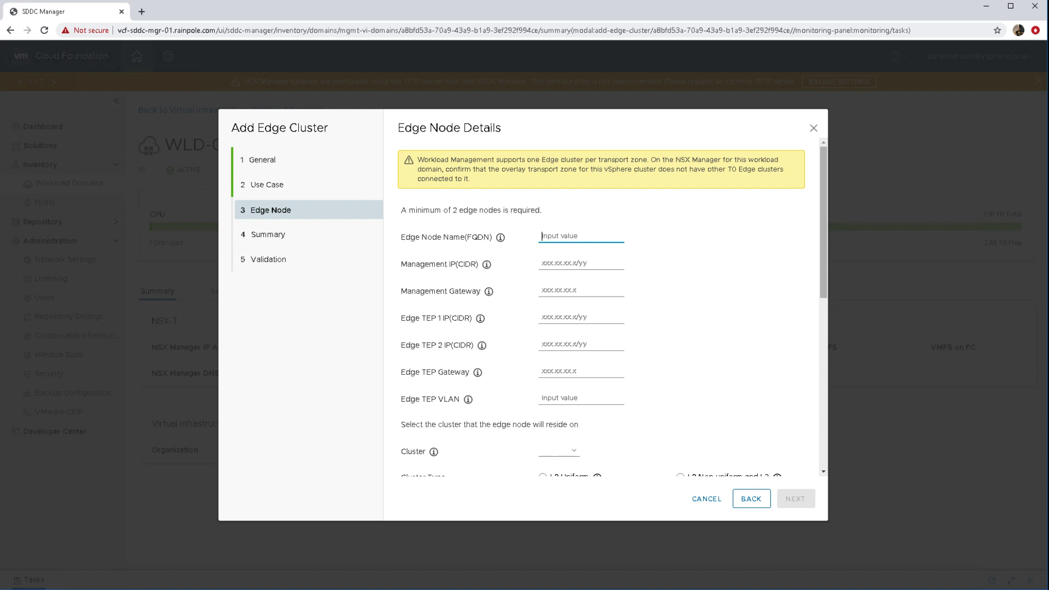
pyautogui.write('wld-nsx-edge-2.rainpole')
pyautogui.press('Tab')
pyautogui.write('10.2')
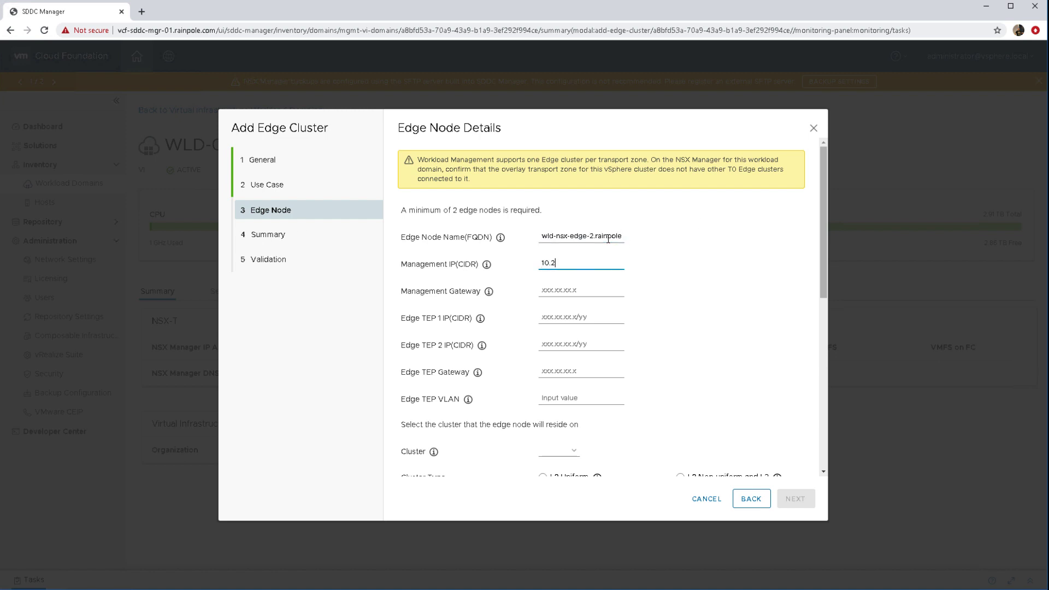
pyautogui.write('7.51.253/24')
pyautogui.press('Tab')
pyautogui.write('10.27.51.')
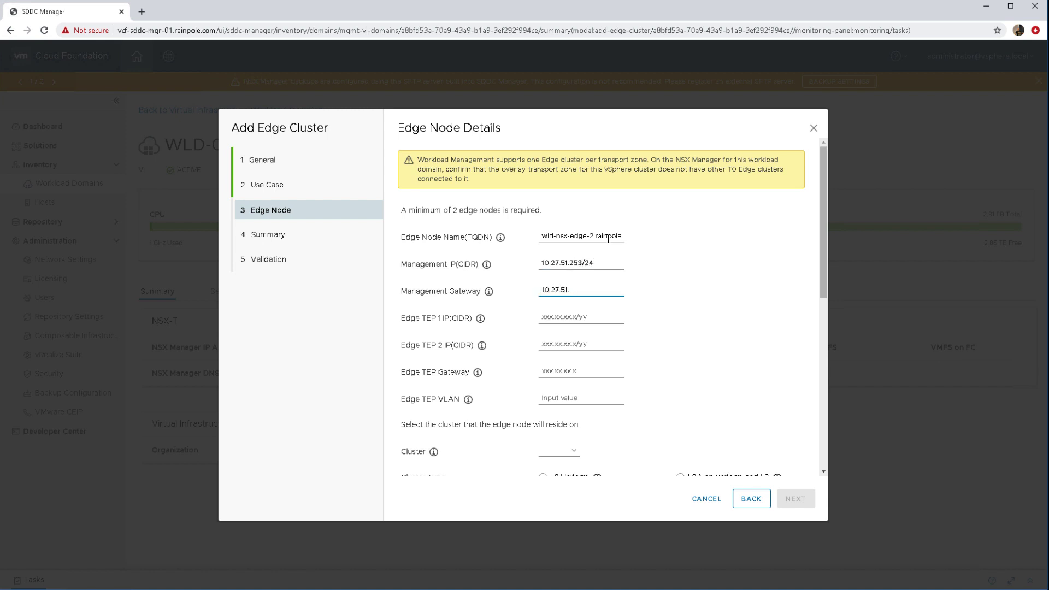
pyautogui.write('254')
# Step: Set TEP IPs 147.80.0.152/24 and 147.80.0.153/24, gateway 147.80.0.1, VLAN 80, and cluster WLD-01
pyautogui.press('Tab')
pyautogui.write('147.80.0.152/24')
pyautogui.press('Tab')
pyautogui.write('147')
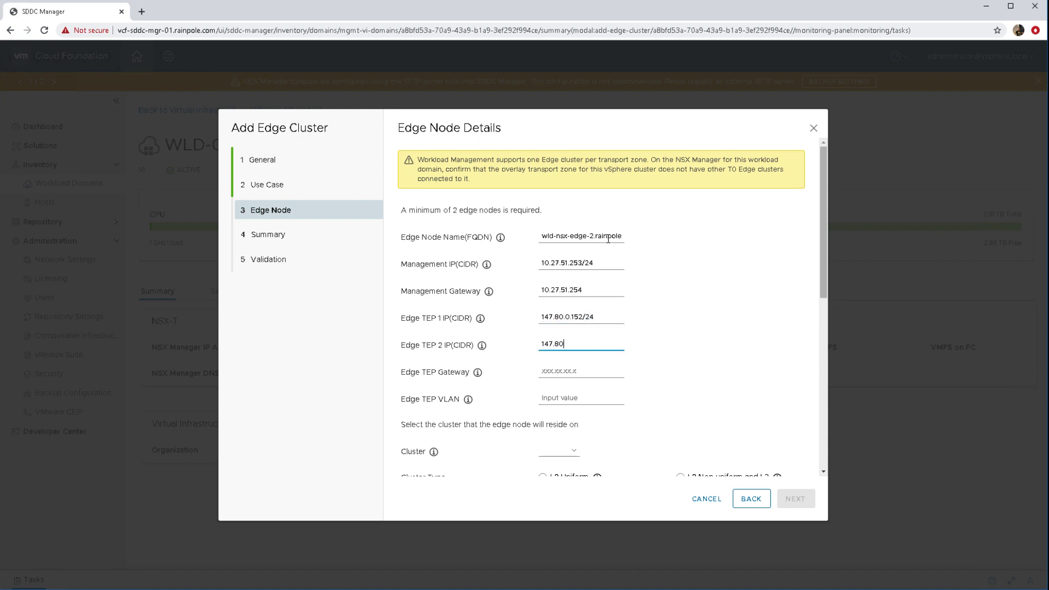
pyautogui.write('.80.0.153/24')
pyautogui.press('Tab')
pyautogui.write('14')
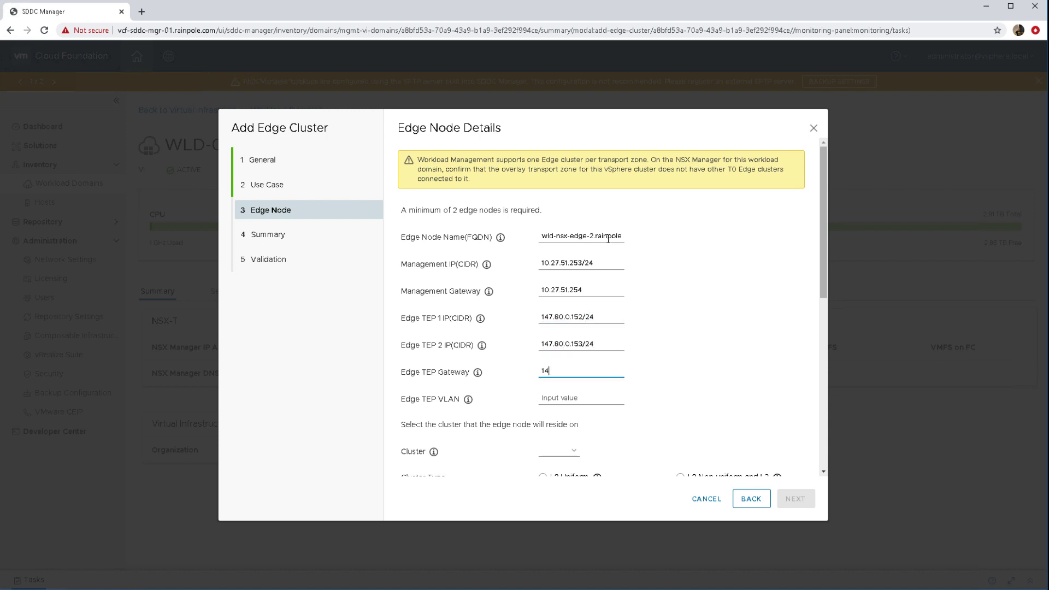
pyautogui.write('7.80.0.1')
pyautogui.press('Tab')
pyautogui.write('80')
pyautogui.click(558, 451)
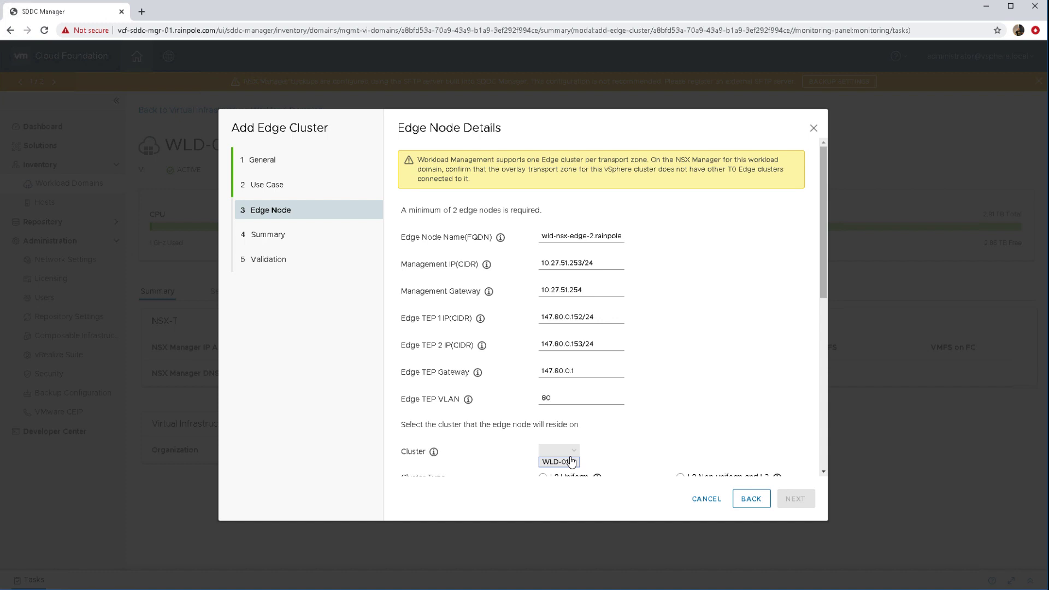
pyautogui.click(569, 461)
# Step: Choose L2 Uniform with uplinks VLAN 51 at 10.21.51.147/24 and VLAN 50 at 192.50.0.147/24, and add the node
pyautogui.scroll(-4, 825, 289)
pyautogui.click(542, 241)
pyautogui.click(553, 316)
pyautogui.write('51')
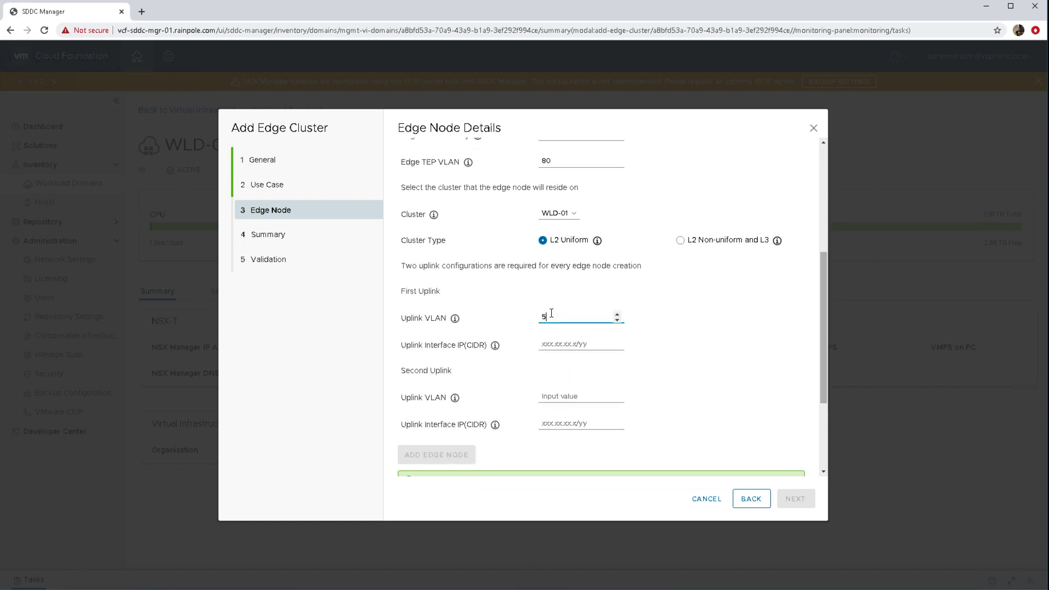
pyautogui.click(557, 343)
pyautogui.write('10.21.51.147/')
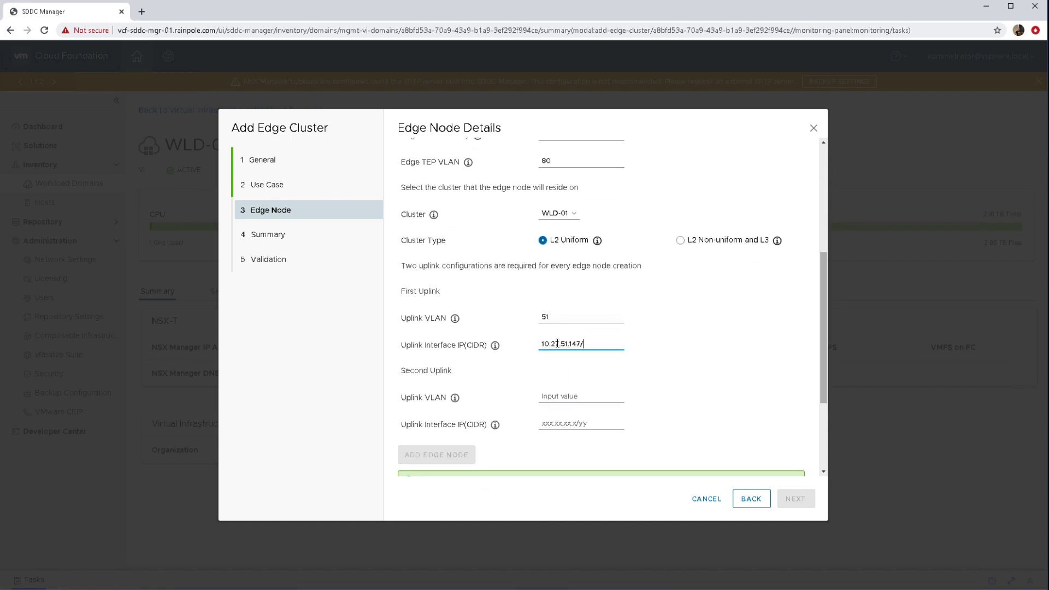
pyautogui.write('24')
pyautogui.press('Tab')
pyautogui.write('50')
pyautogui.press('Tab')
pyautogui.write('192.50.0.')
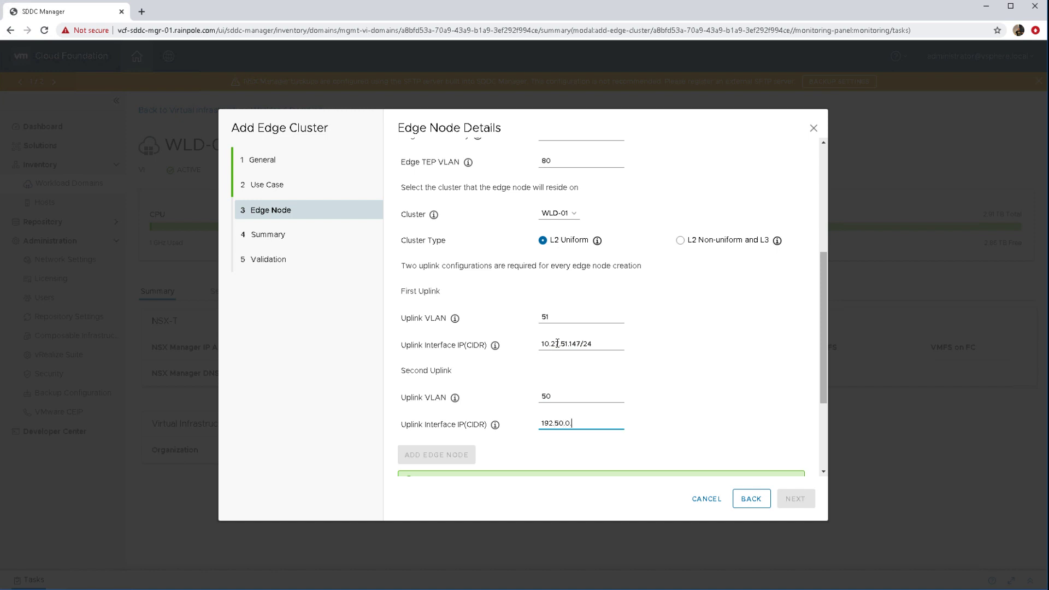
pyautogui.write('147/24')
pyautogui.click(435, 455)
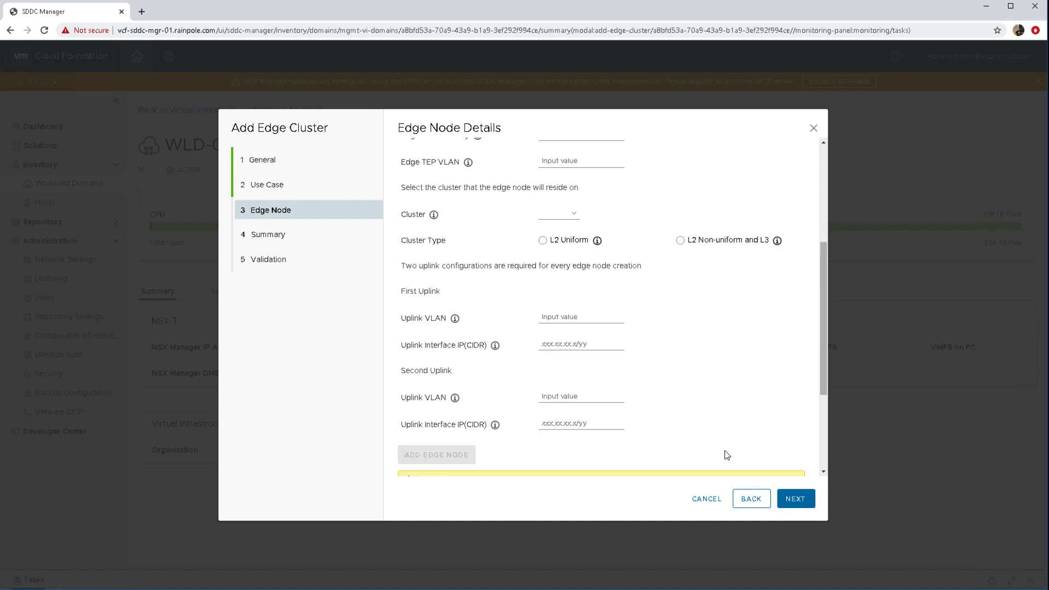
pyautogui.scroll(-3, 825, 455)
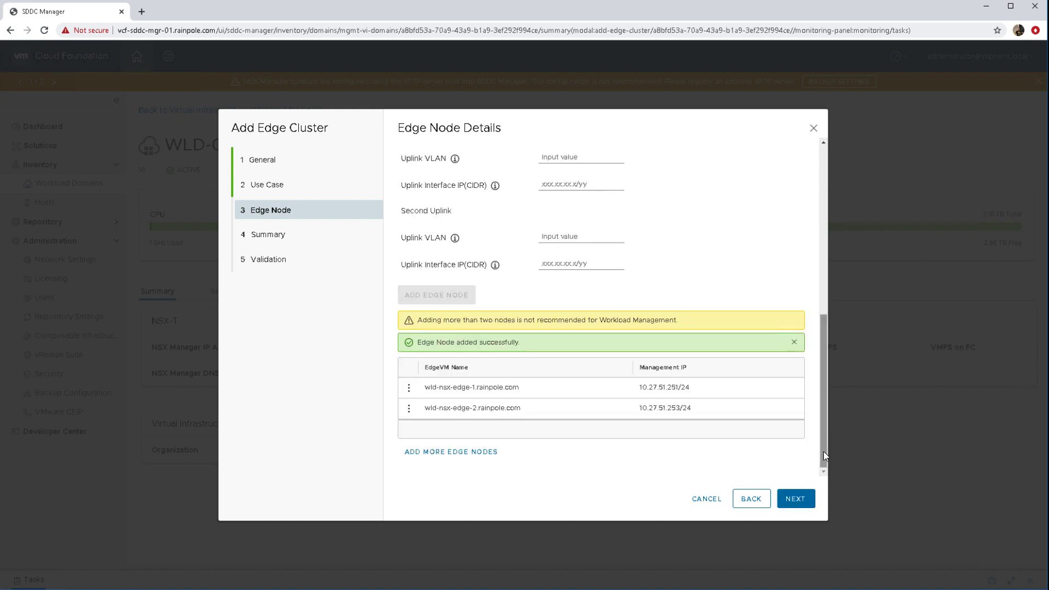
# Step: Move to the Summary step and scroll through both edge nodes' settings
pyautogui.click(795, 499)
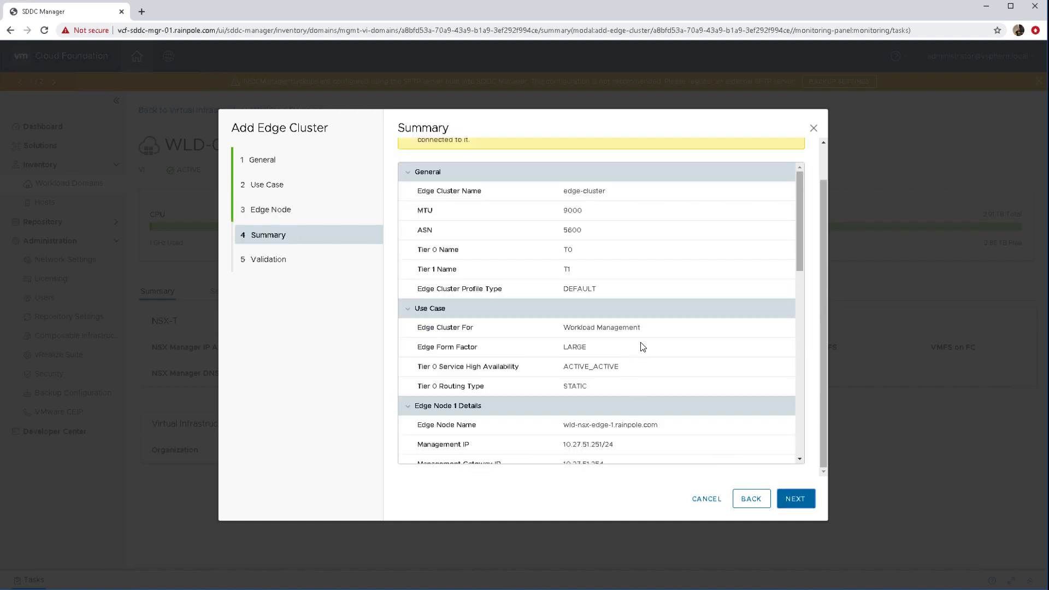
pyautogui.scroll(-4, 697, 376)
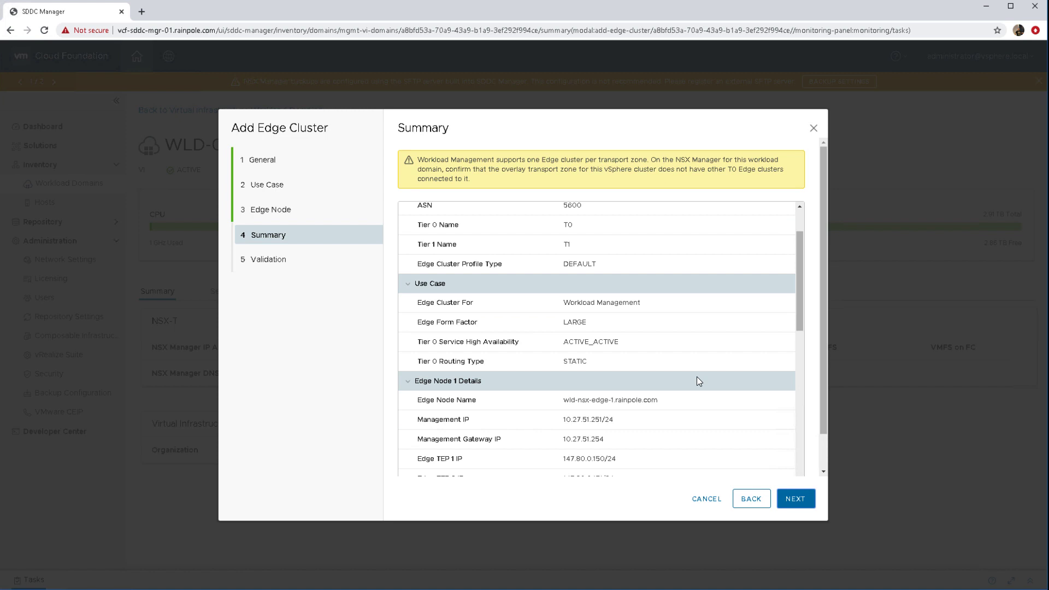
pyautogui.scroll(-1, 699, 380)
pyautogui.scroll(-4, 697, 377)
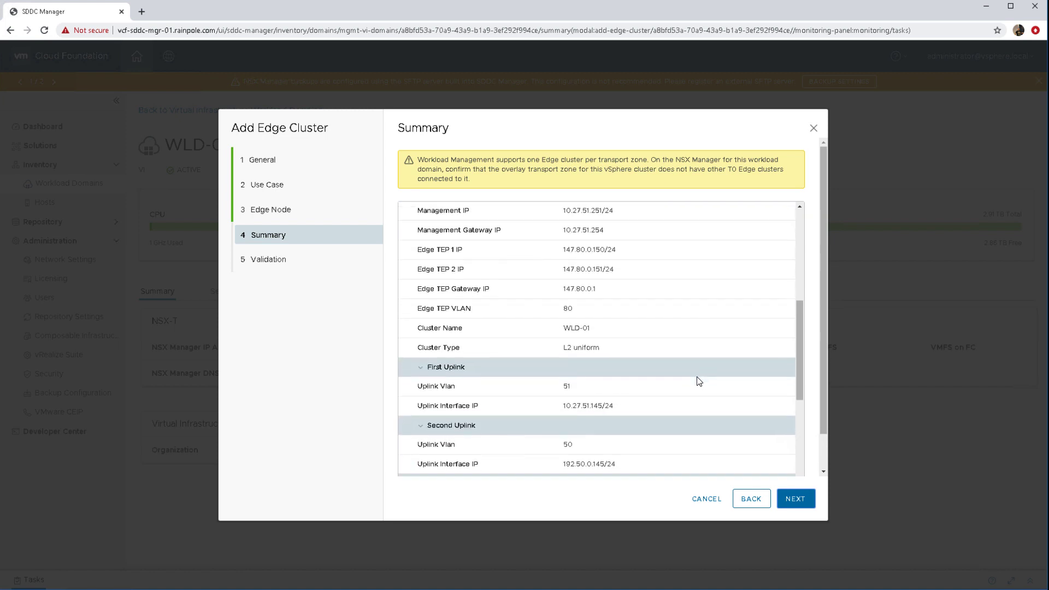
pyautogui.scroll(-3, 649, 374)
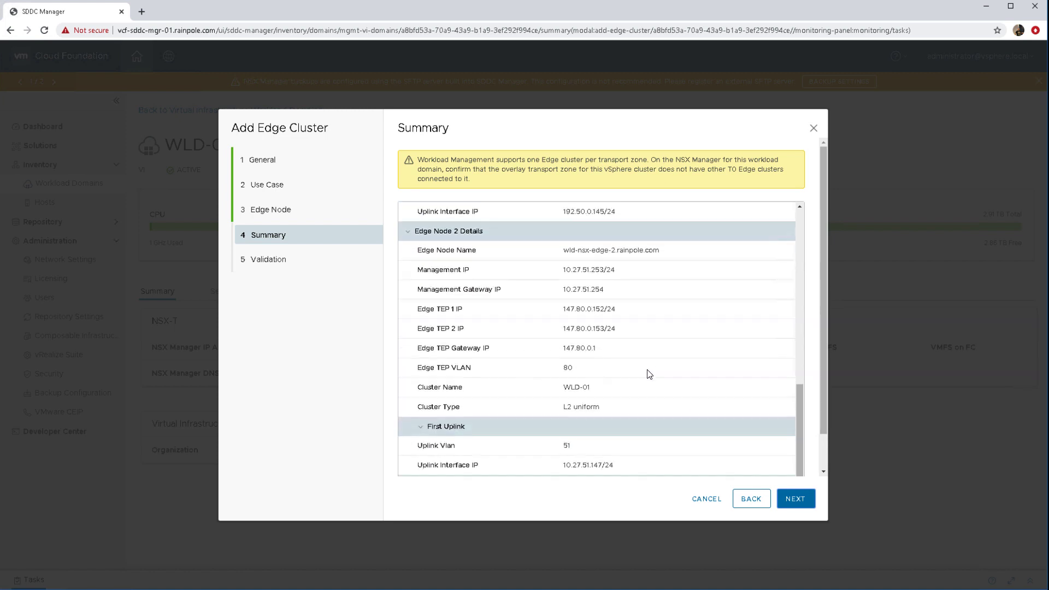
pyautogui.scroll(-1, 719, 429)
# Step: Run validation of the edge cluster spec and scroll through the succeeded checks
pyautogui.click(785, 497)
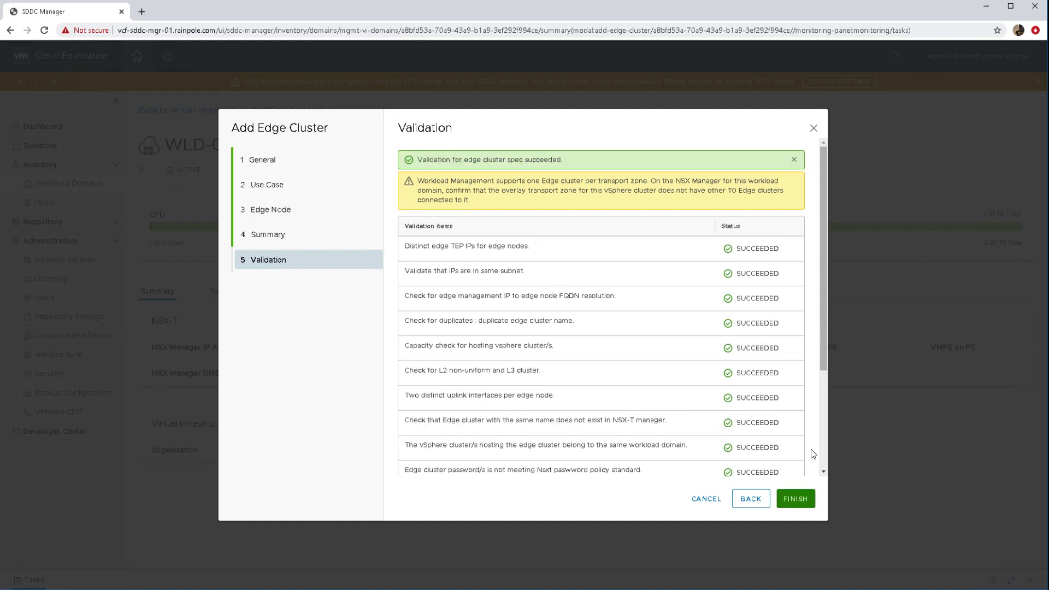
pyautogui.scroll(-3, 824, 462)
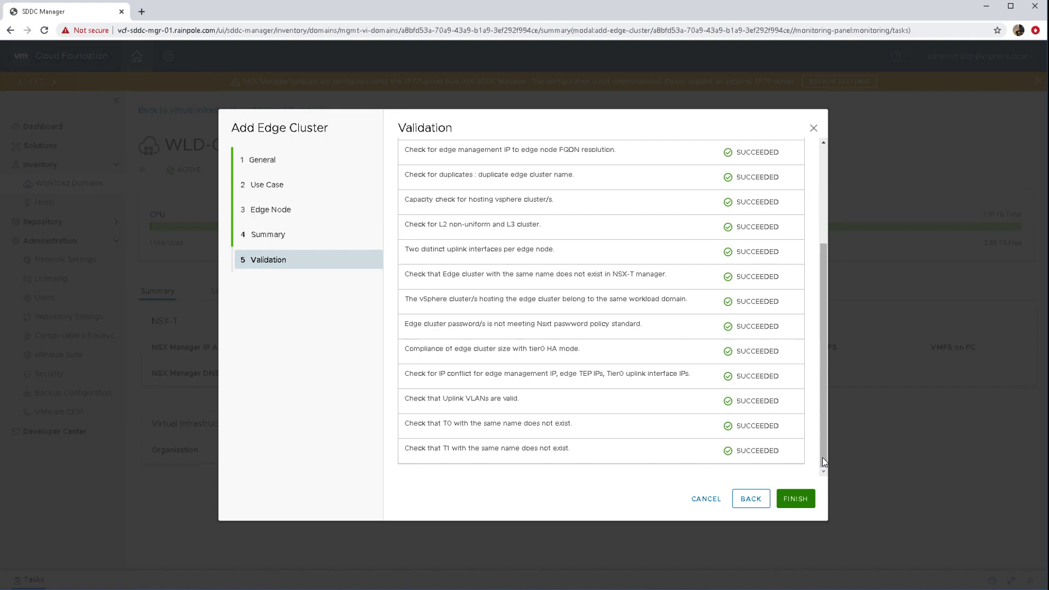
# Step: Finish the wizard and view the Adding edge cluster task's subtasks in a maximized Tasks panel
pyautogui.click(796, 499)
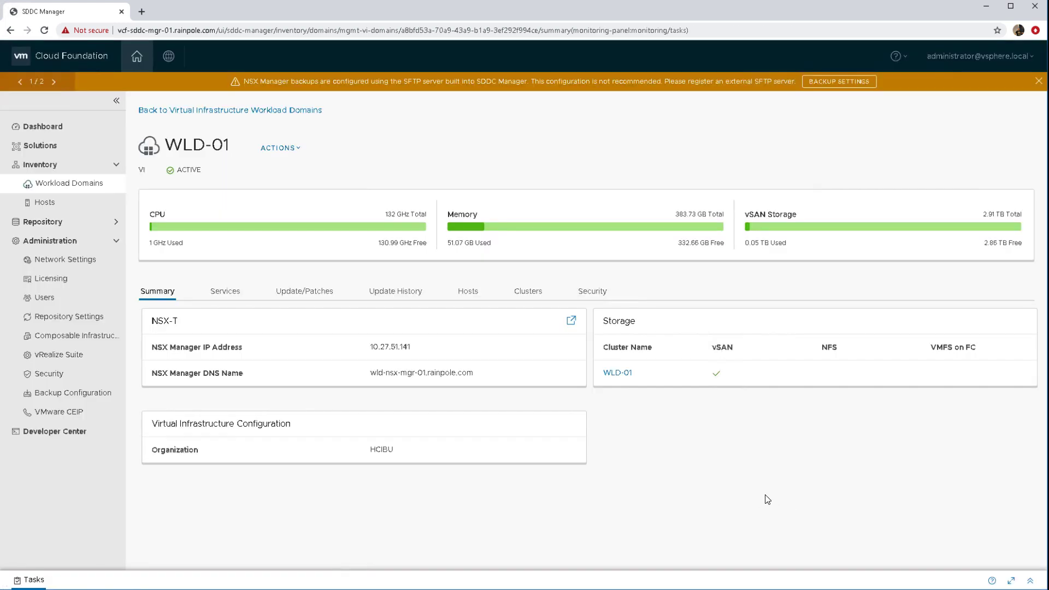
pyautogui.click(1029, 582)
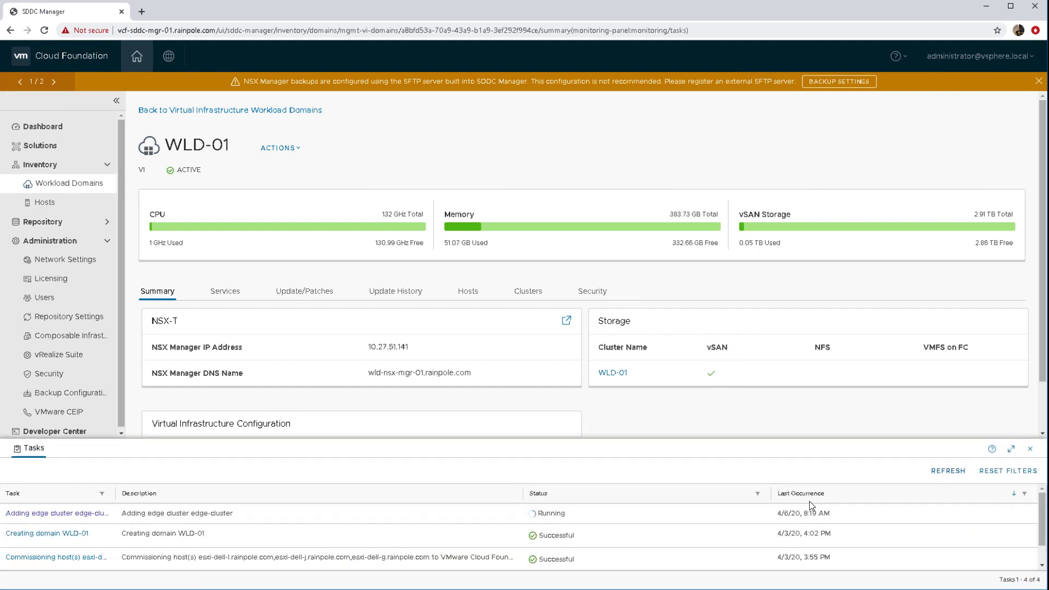
pyautogui.click(40, 514)
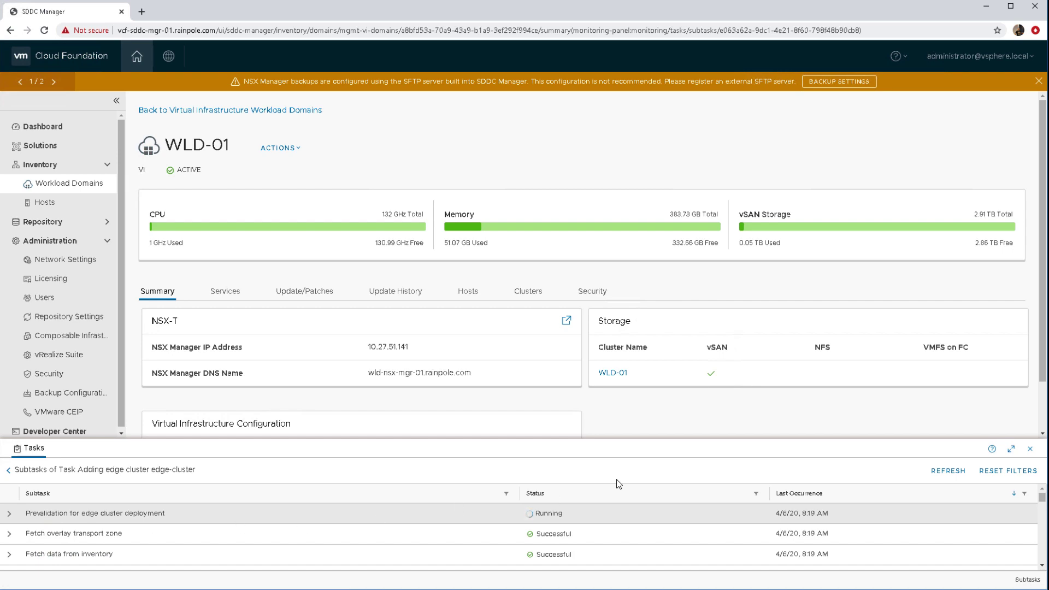
pyautogui.click(1011, 449)
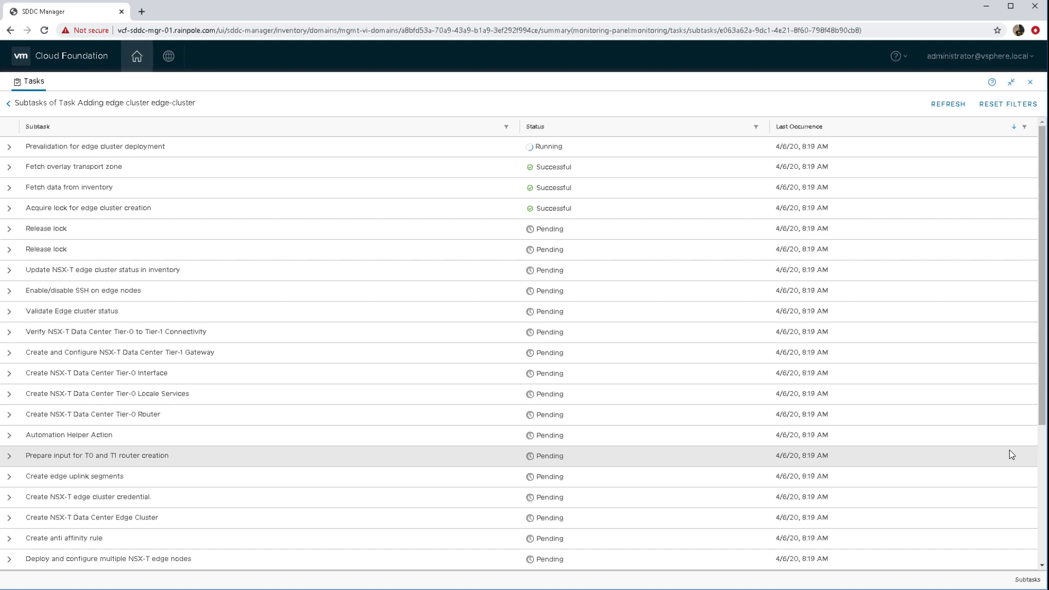